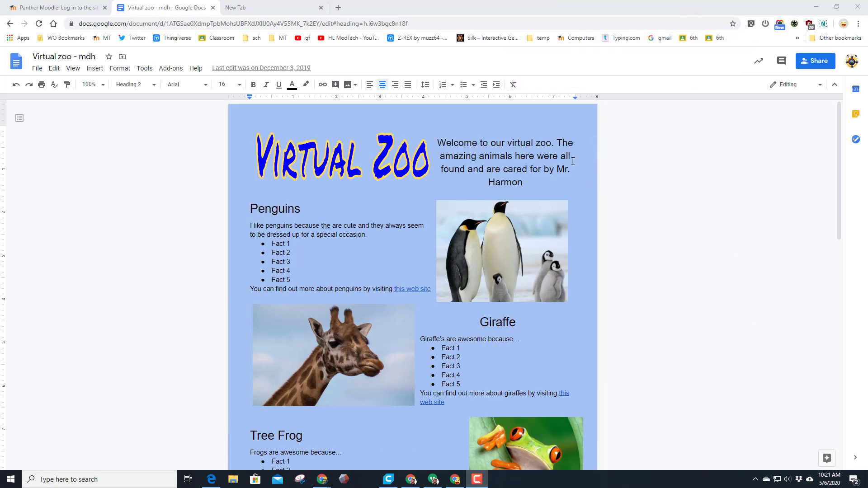
Start a new blank Google Sheets spreadsheet from the Google apps grid.
left_click(37, 71)
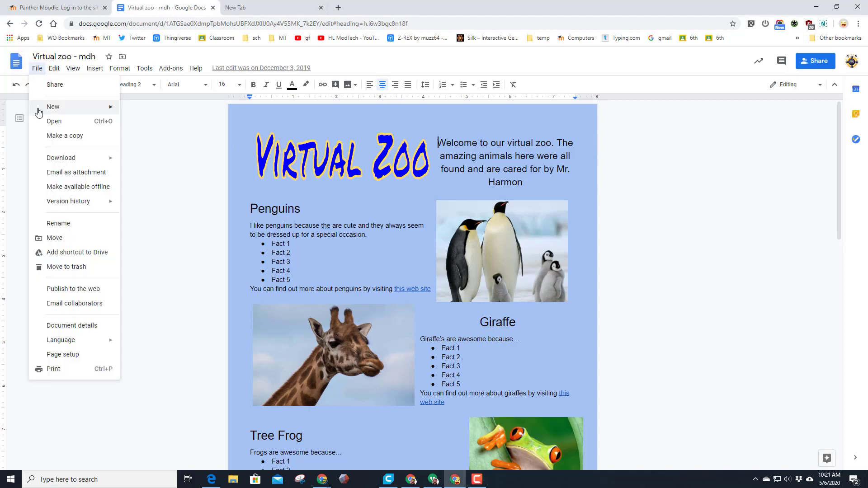
mouse_move(39, 112)
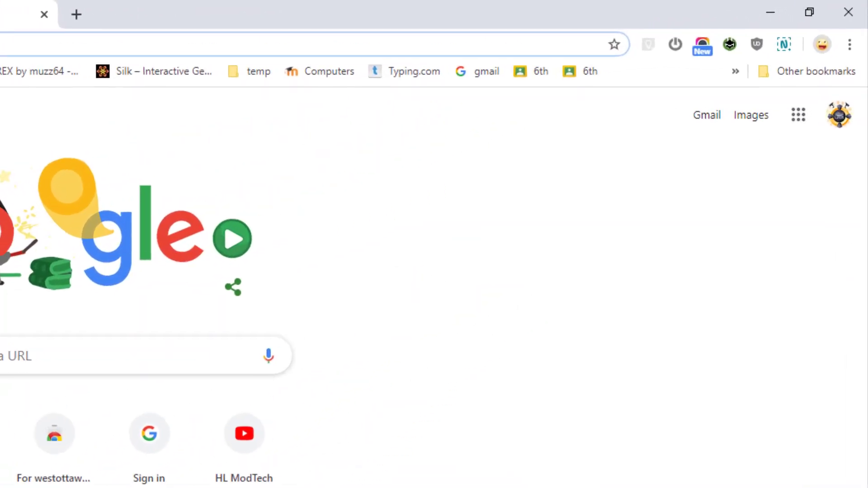
left_click(798, 116)
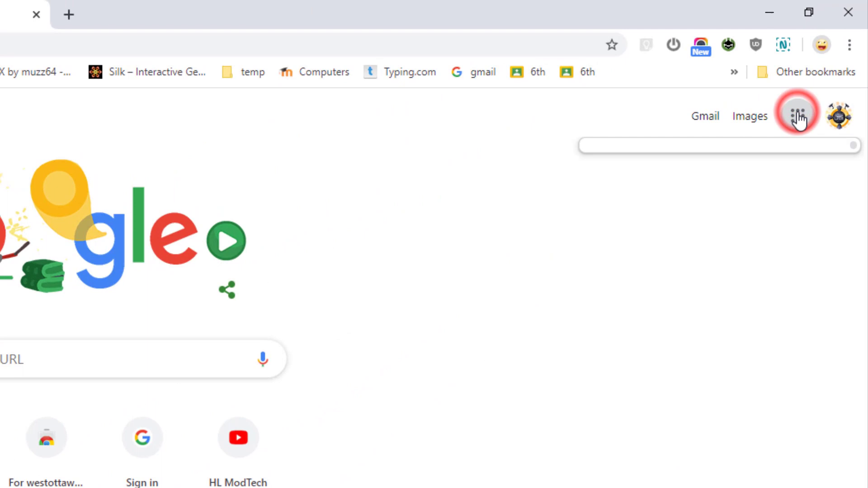
left_click(798, 115)
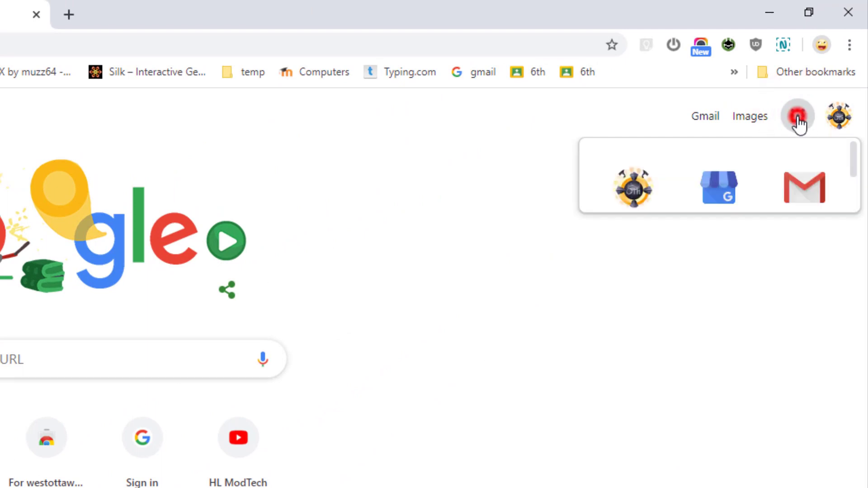
left_click(798, 118)
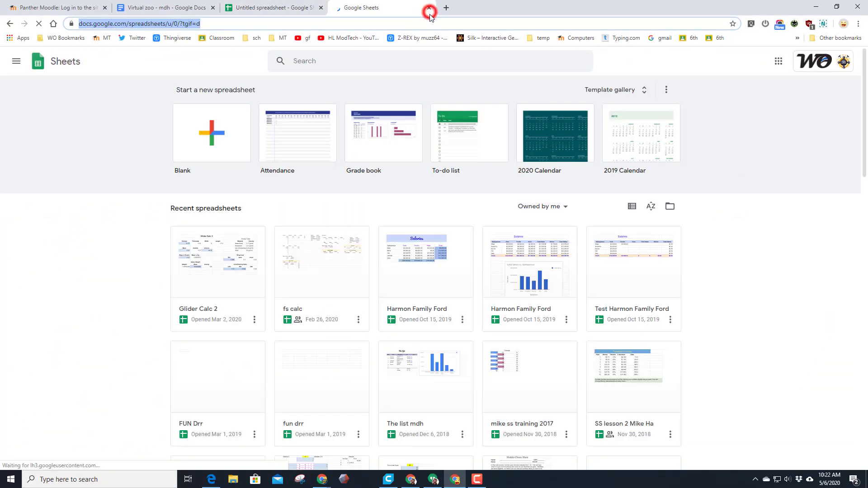
Rename the untitled spreadsheet to 'Virtual Zoo - MDH'.
left_click(428, 8)
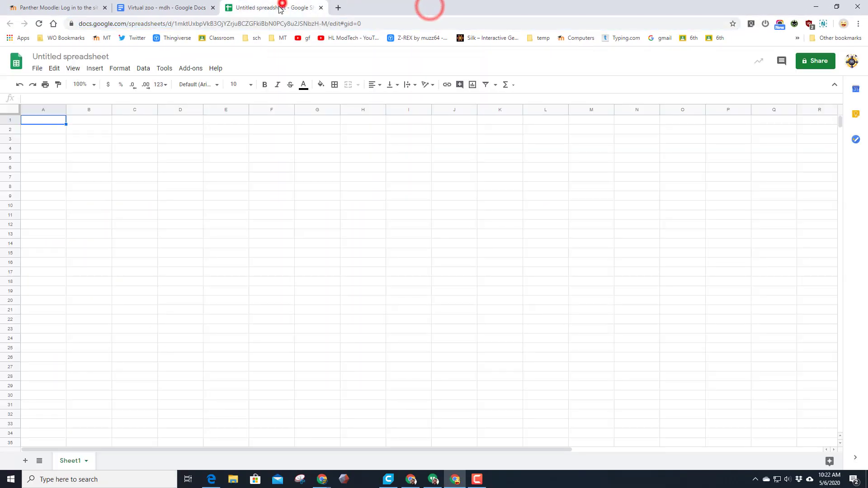
left_click(273, 8)
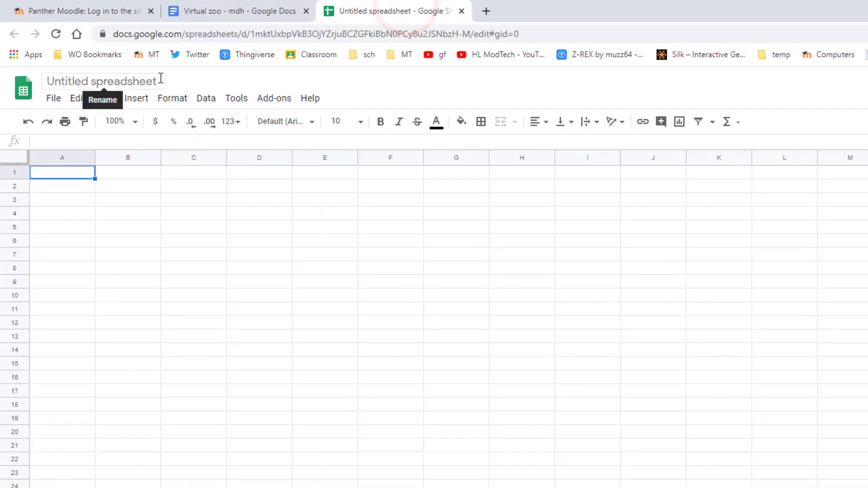
left_click(129, 80)
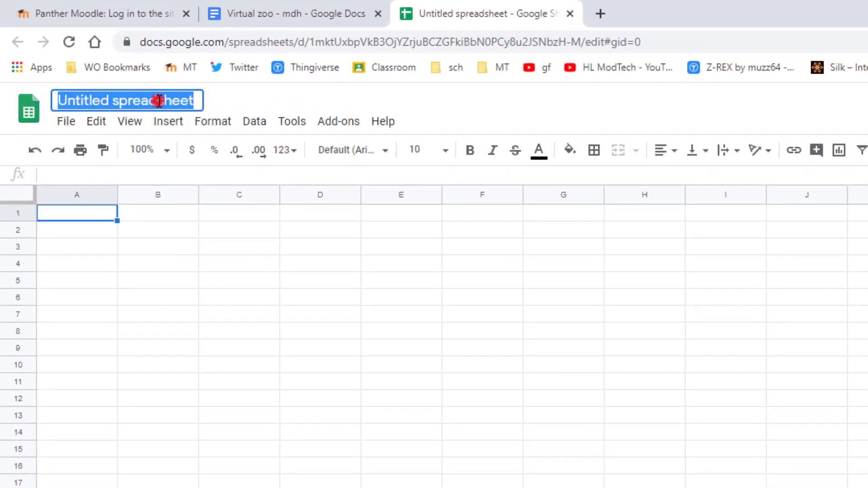
type("Virtu")
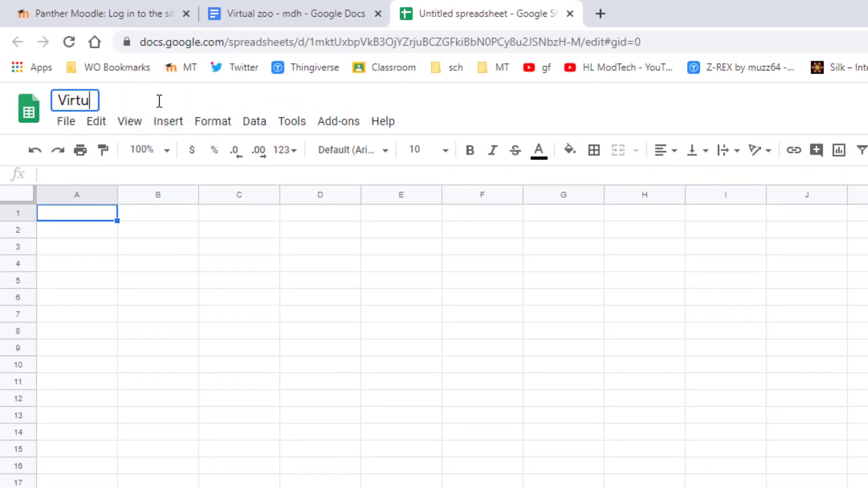
type("al Zoo ")
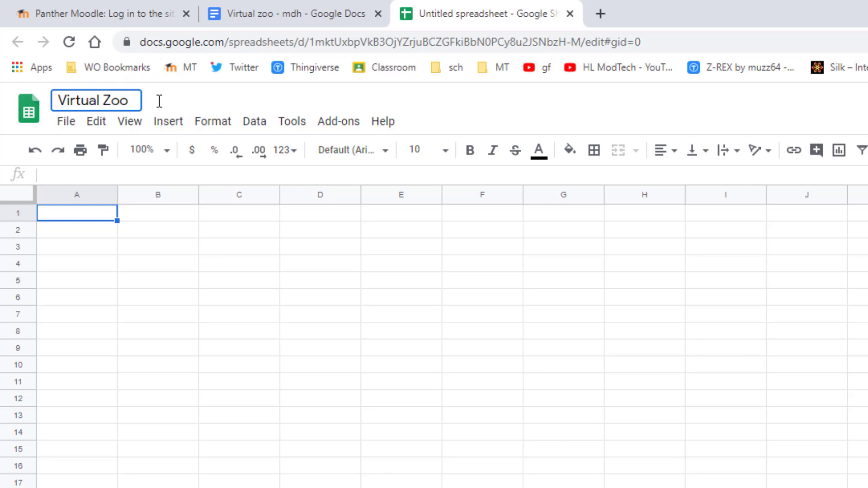
type("- MDH")
left_click(112, 233)
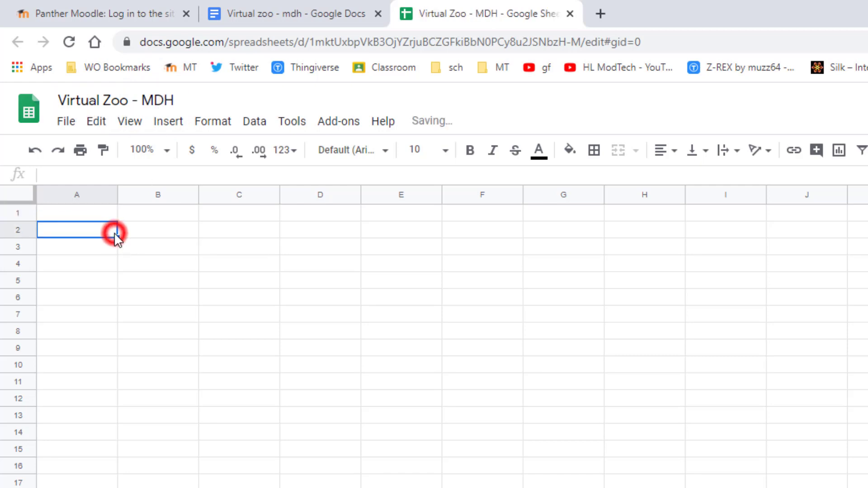
left_click(111, 247)
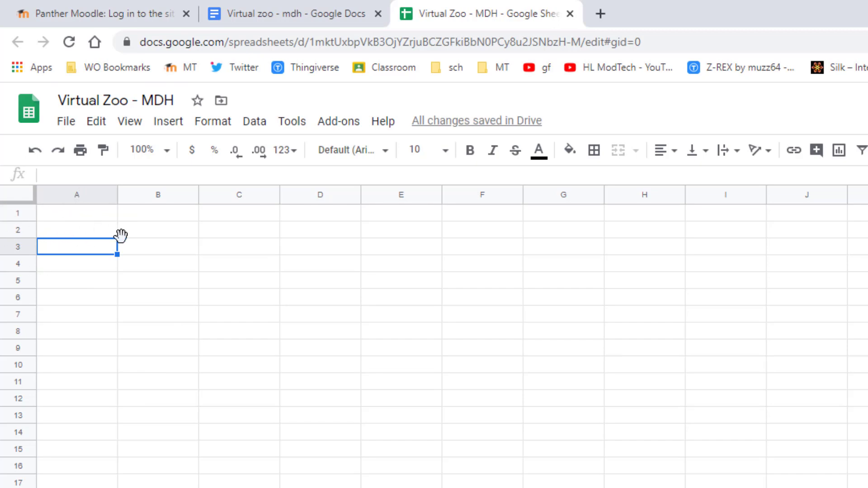
left_click(63, 267)
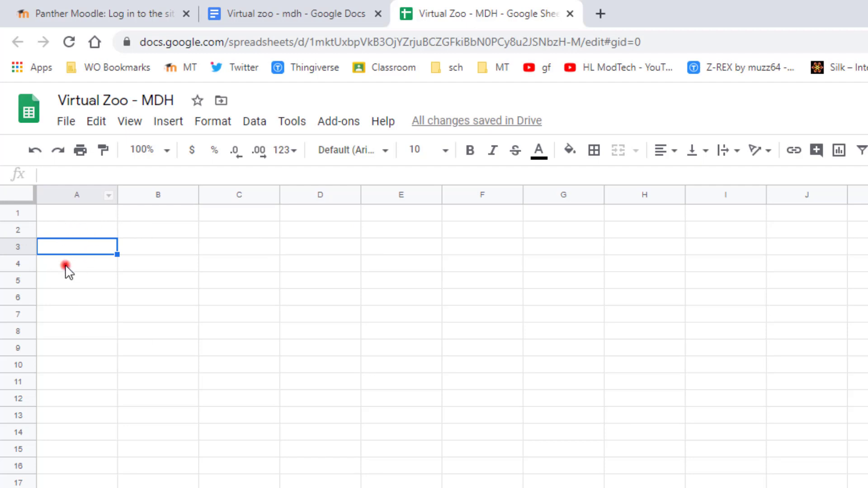
left_click(341, 292)
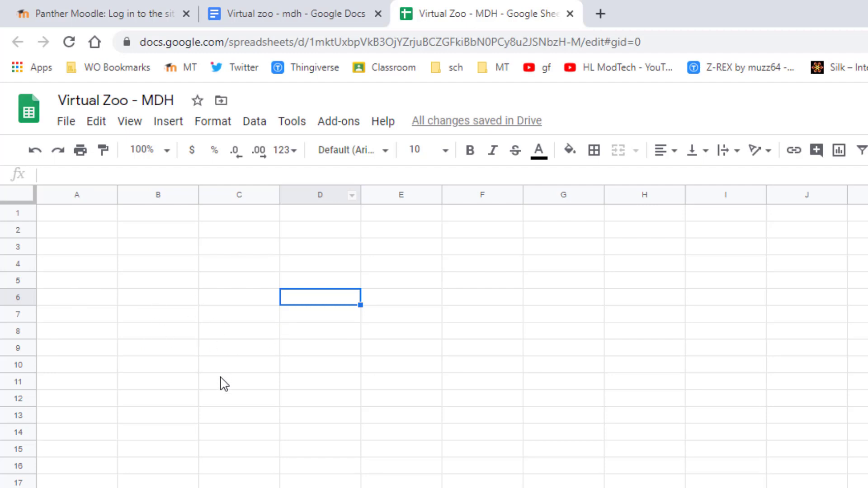
left_click(187, 365)
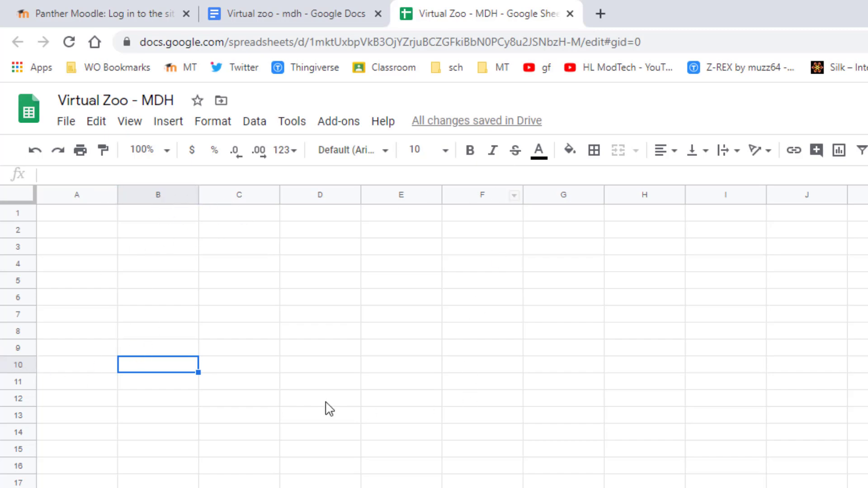
left_click(281, 409)
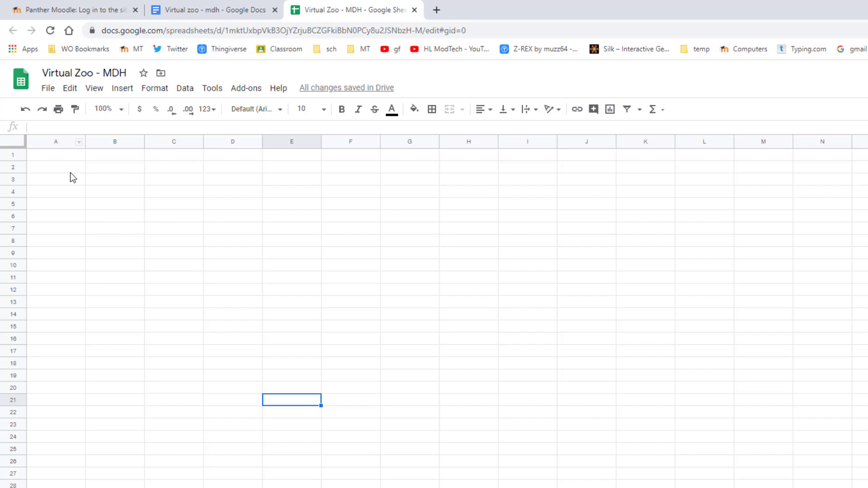
Enter 'Animal' in A3 and widen column A to fit it.
left_click(51, 180)
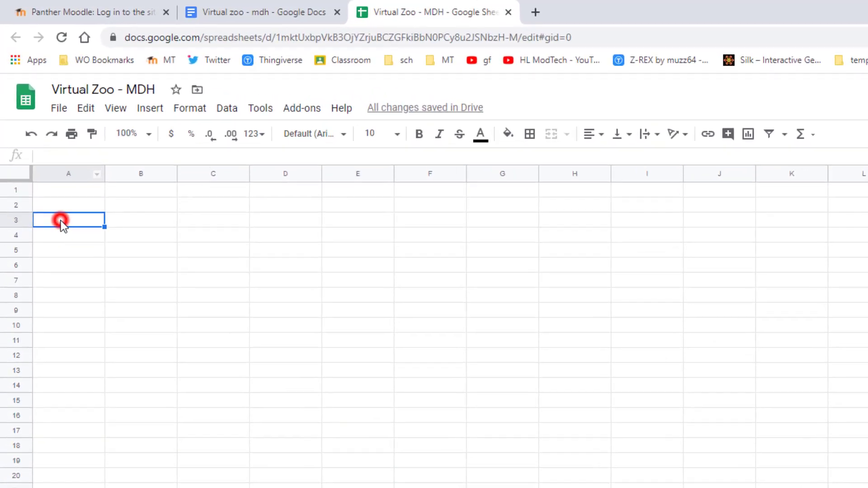
left_click(116, 181)
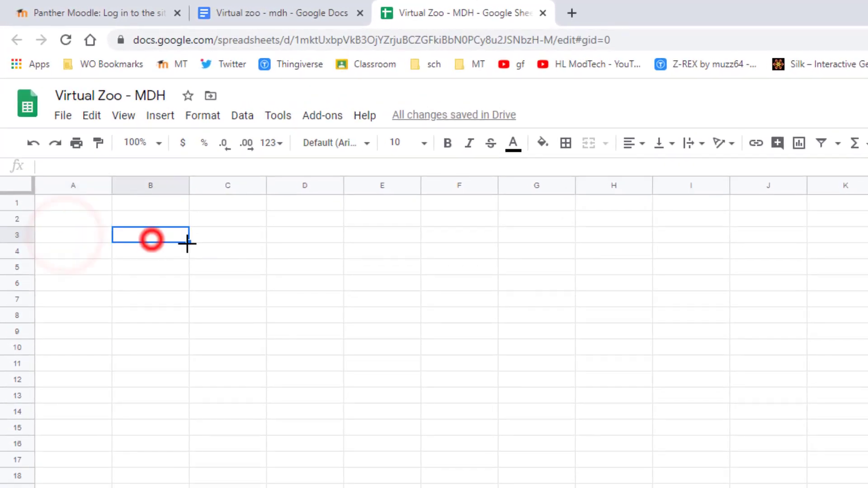
left_click(227, 236)
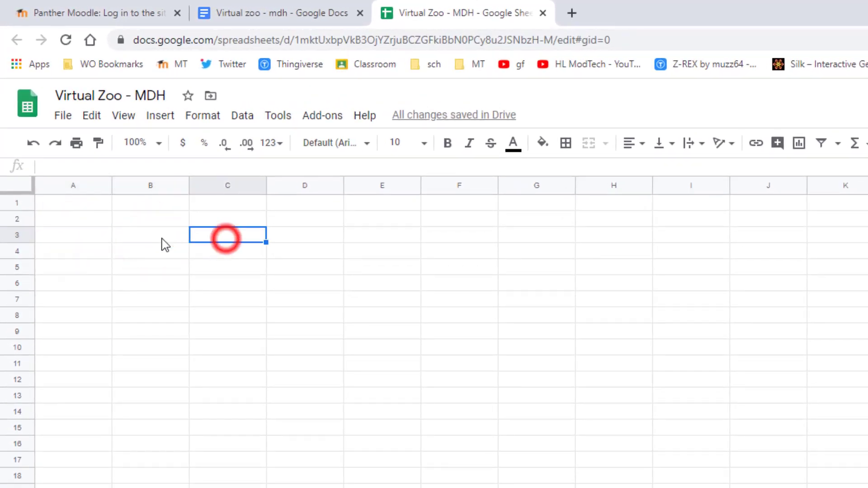
left_click(159, 239)
left_click(78, 233)
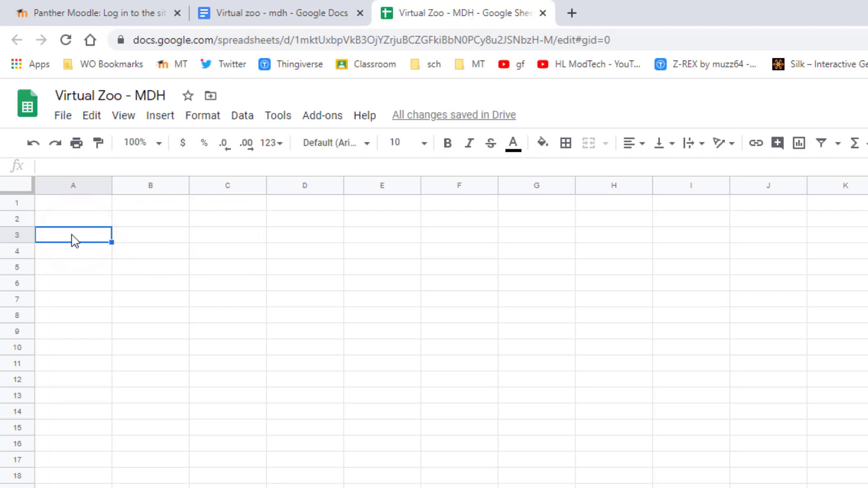
left_click(72, 235)
type("Animal")
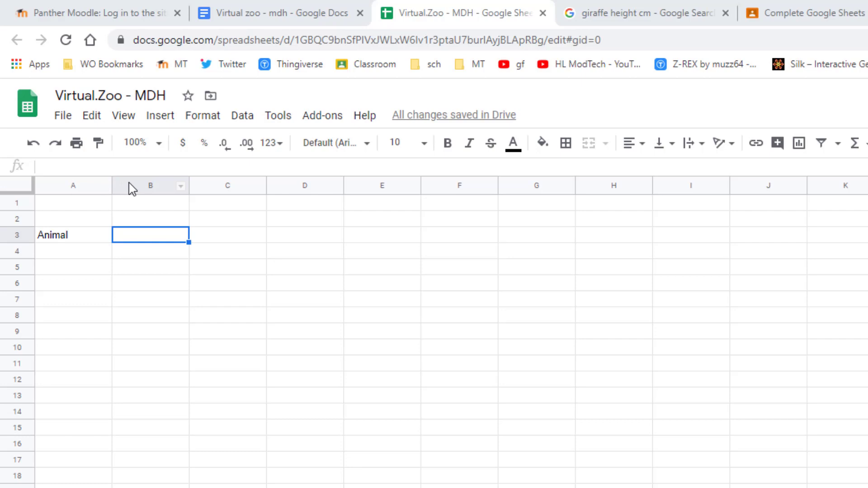
left_click_drag(110, 184, 142, 186)
left_click(86, 253)
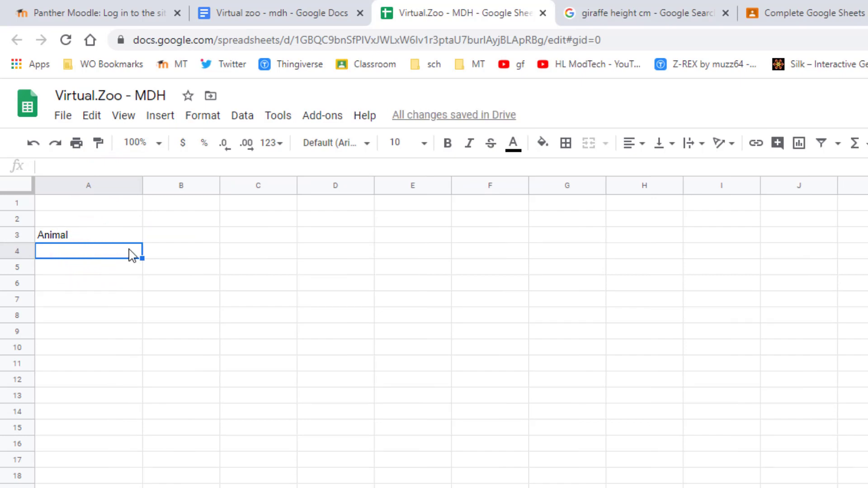
Fill B3:D3 with the headers Height cm, Weight Kg and Offspring.
left_click(168, 233)
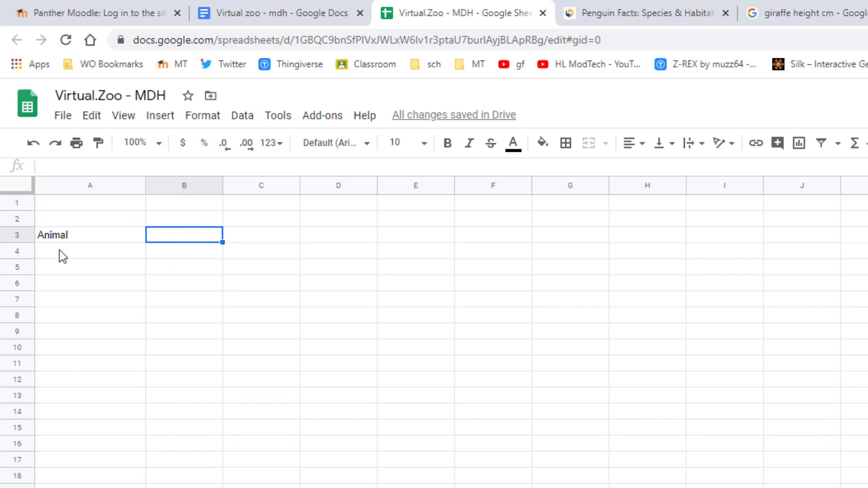
type("He")
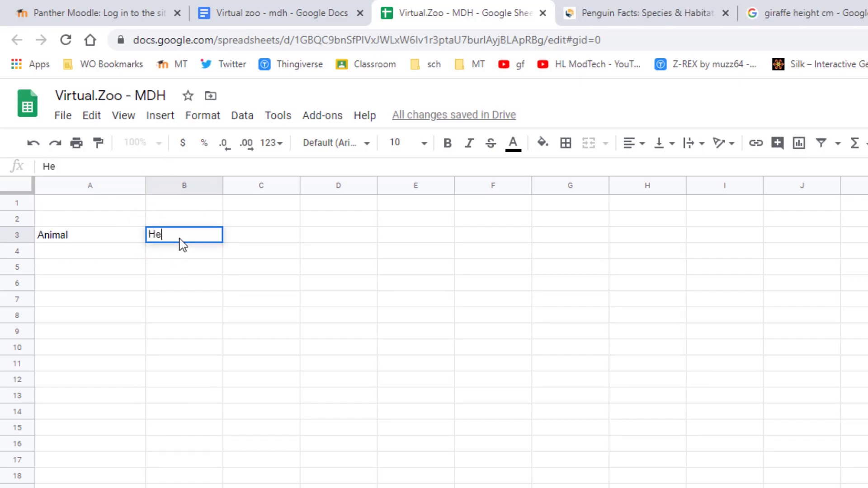
type("ight CM")
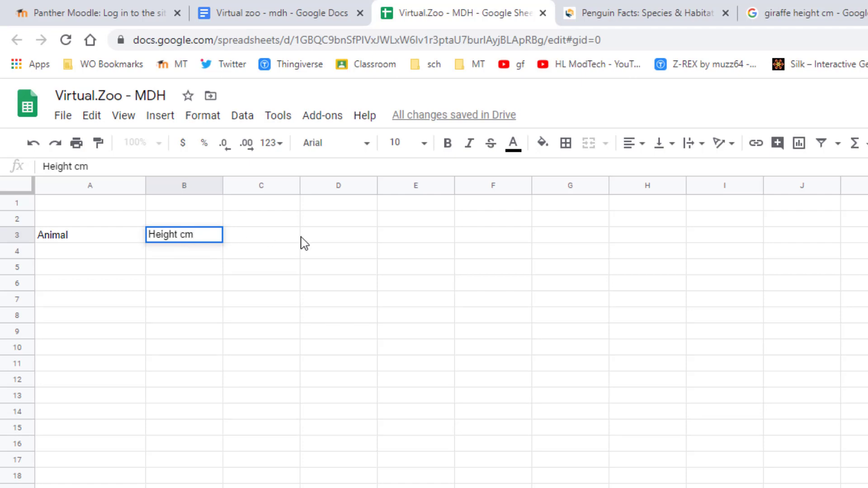
left_click(275, 242)
type("Weight Kg")
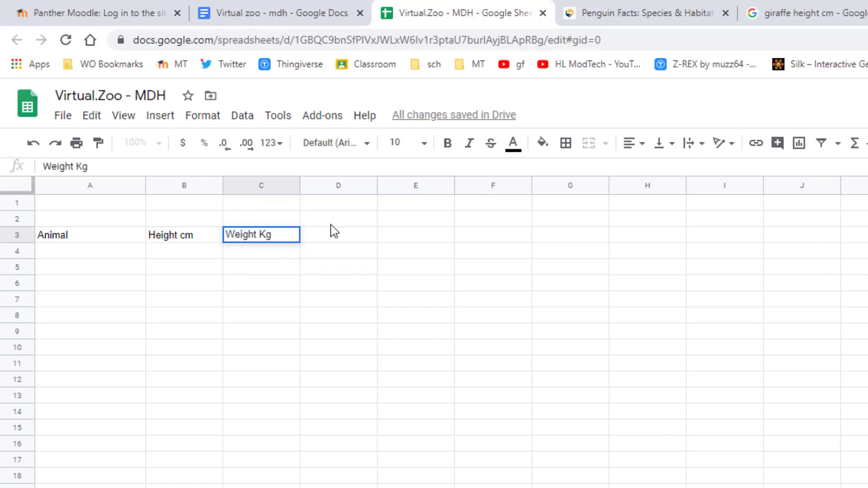
left_click(332, 230)
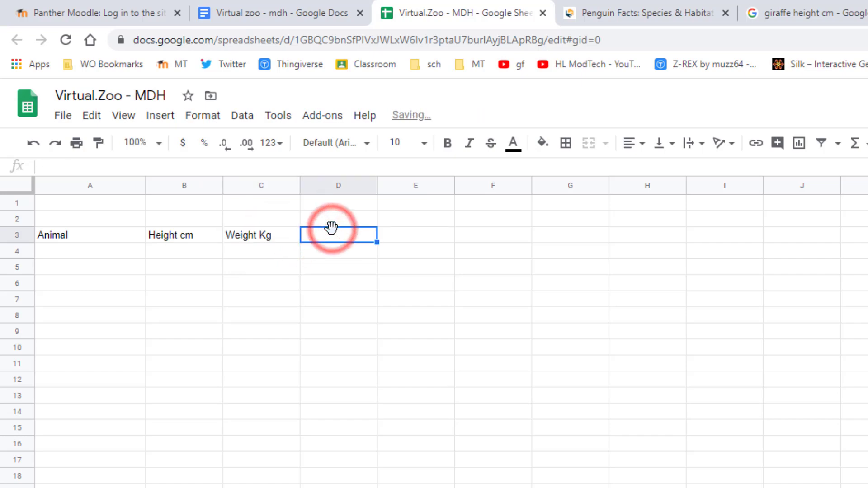
type("Offspring")
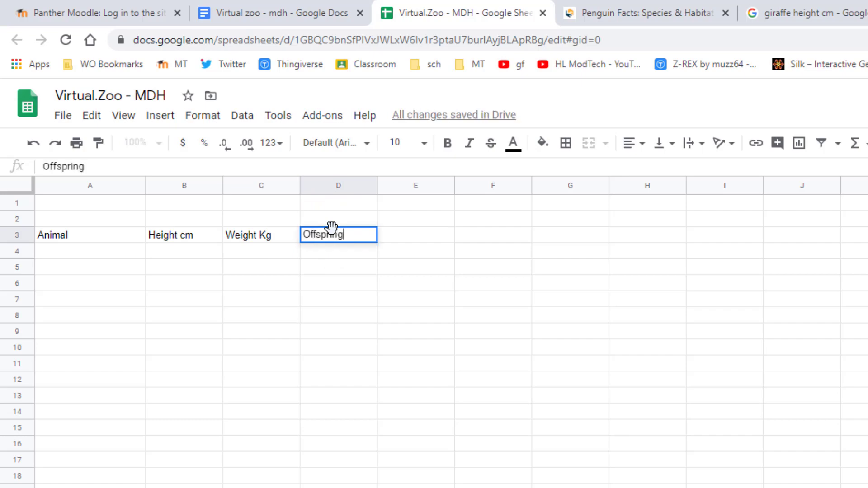
key("Return")
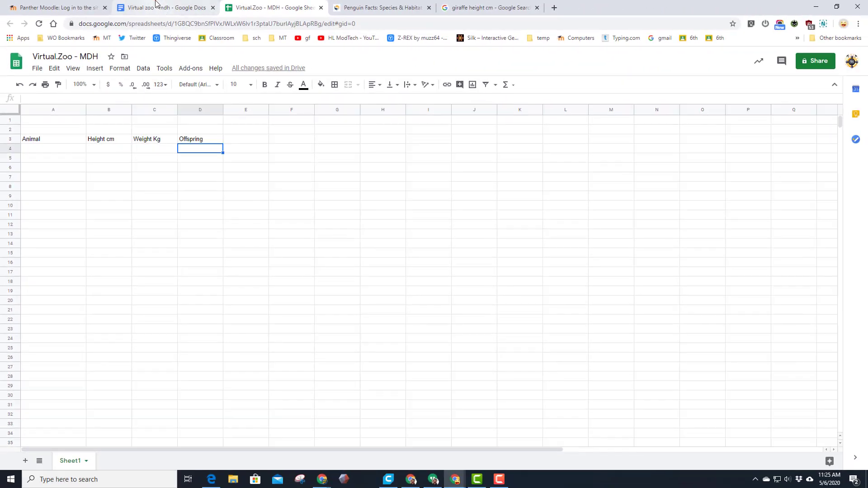
Review the Virtual zoo document's animal sections down to Tree Frog.
left_click(156, 4)
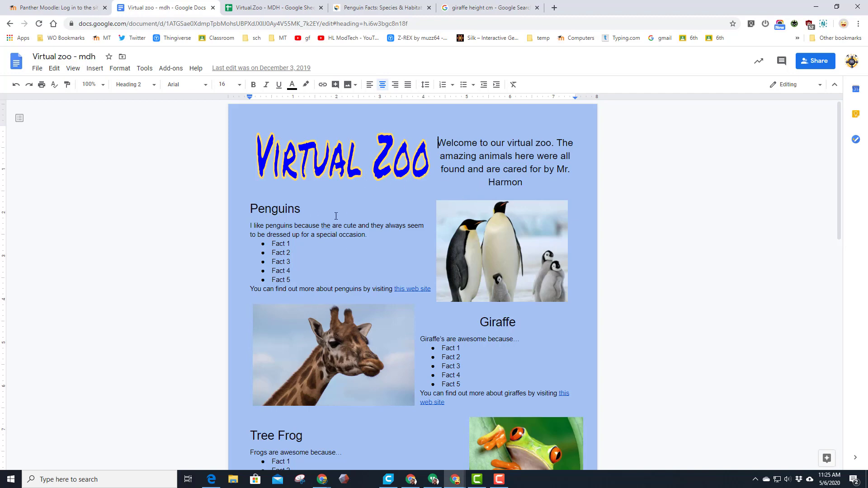
scroll(488, 240, "down", 2)
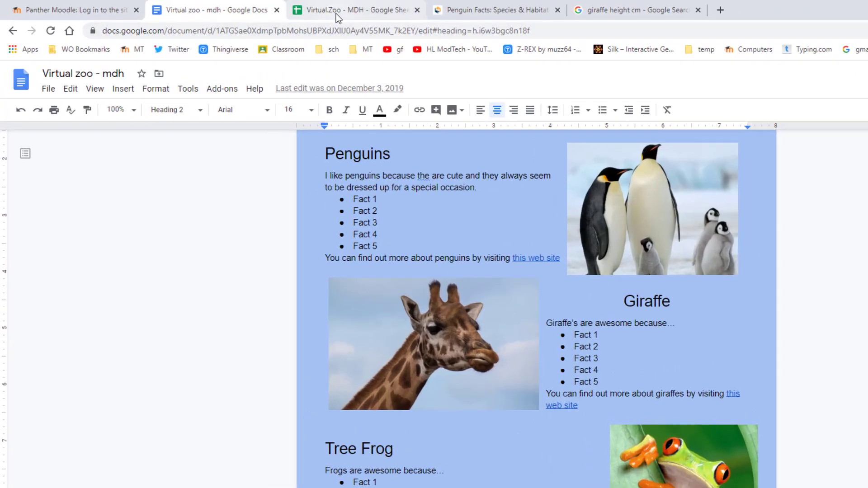
List Penguin, Giraffe, Tree Frog, Lion and Polar Bear in A4:A8.
left_click(258, 8)
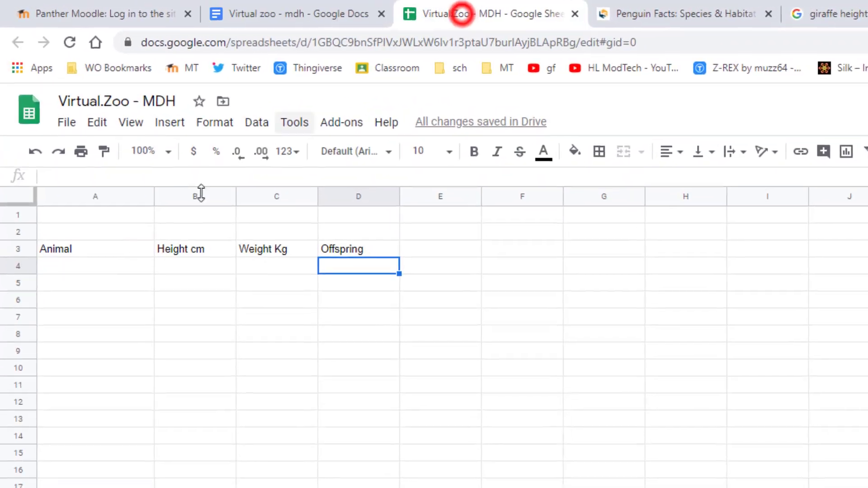
left_click(92, 272)
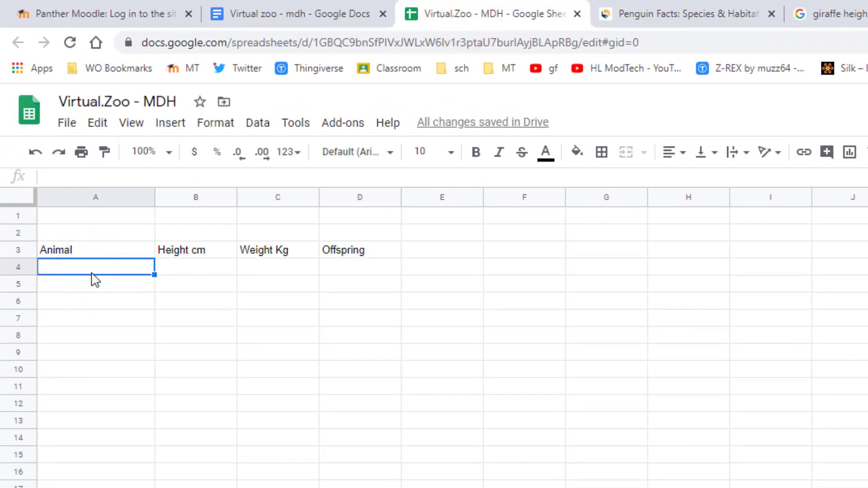
type("Penguin")
key("Return")
type("Giraffe")
key("Return")
type("Tree Frog")
key("Return")
left_click(81, 324)
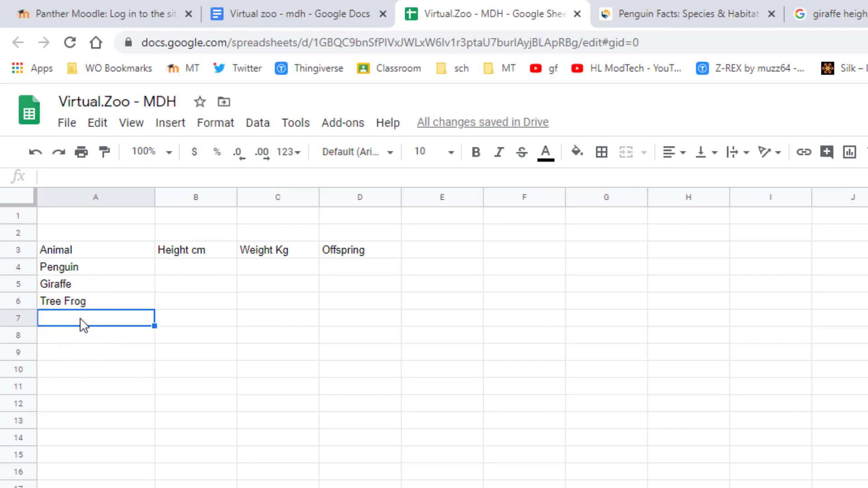
type("Lion")
key("Return")
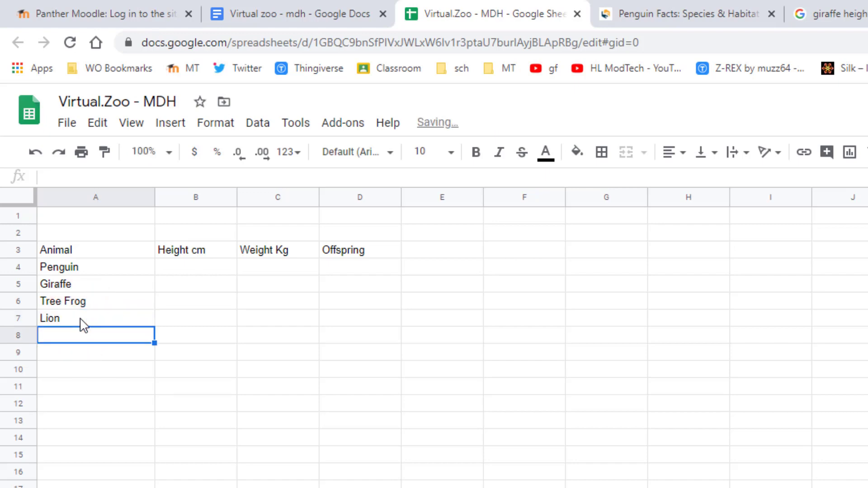
type("Polar Bear")
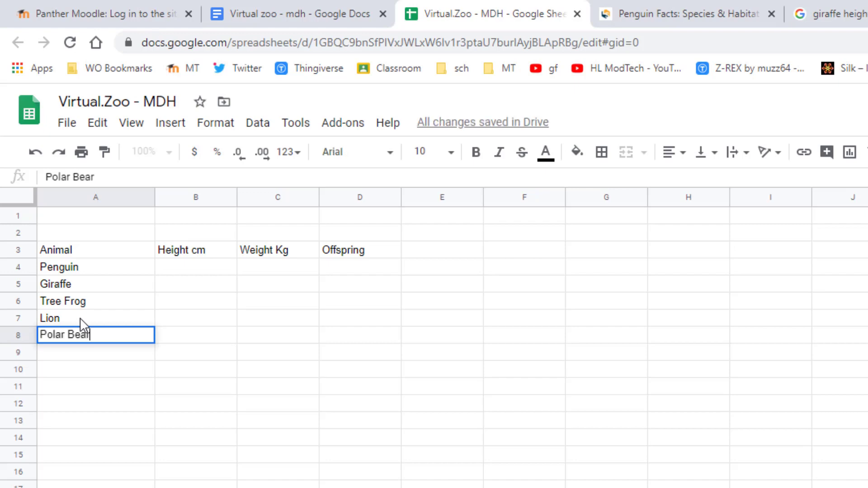
left_click(98, 270)
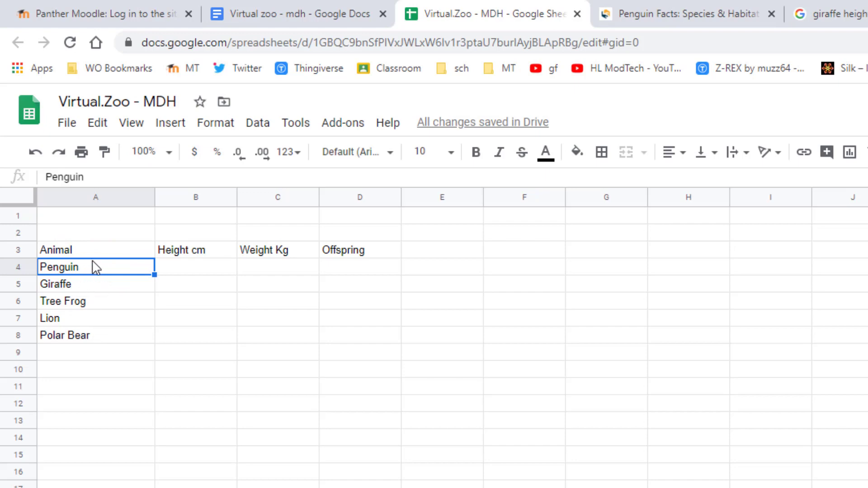
Change the A4 entry to read 'Penguin - Emperor'.
double_click(91, 270)
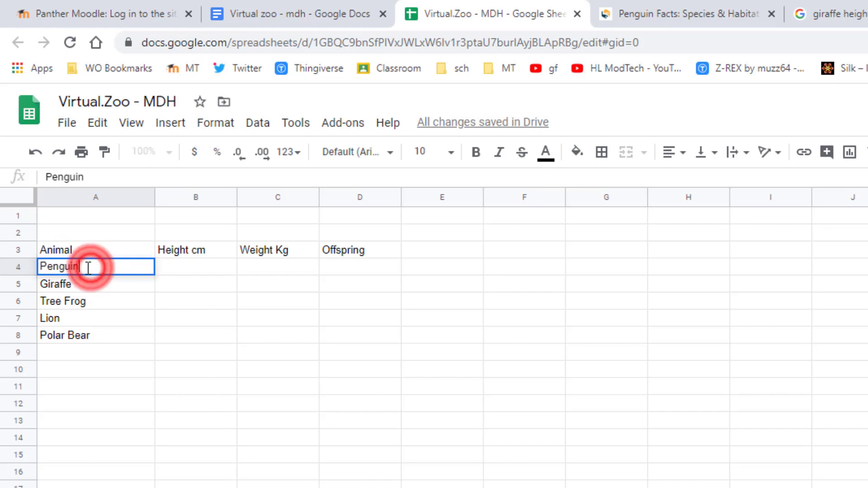
type("- Emperor")
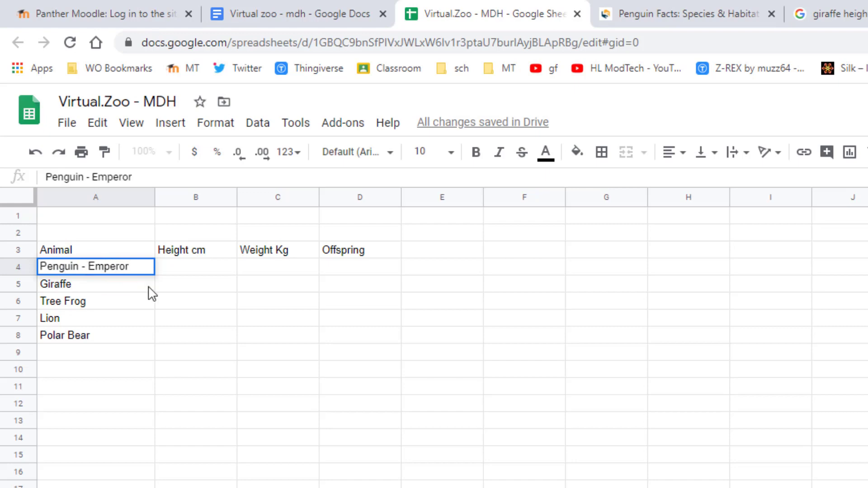
left_click(131, 298)
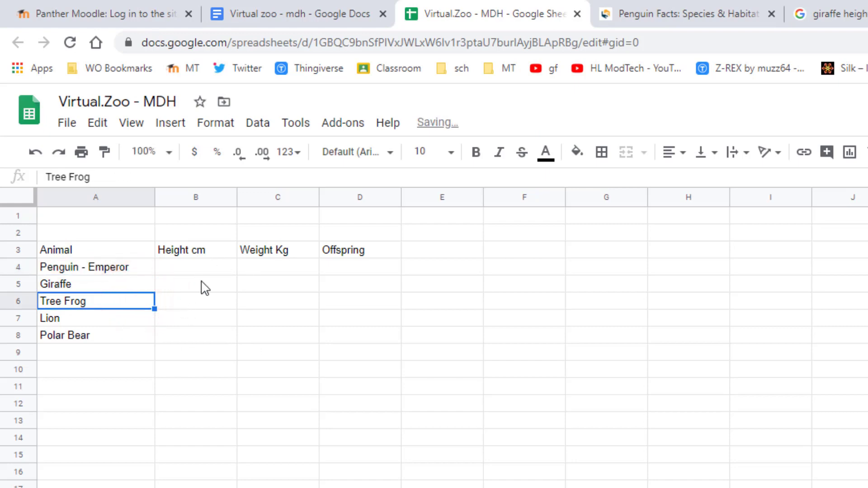
left_click(183, 267)
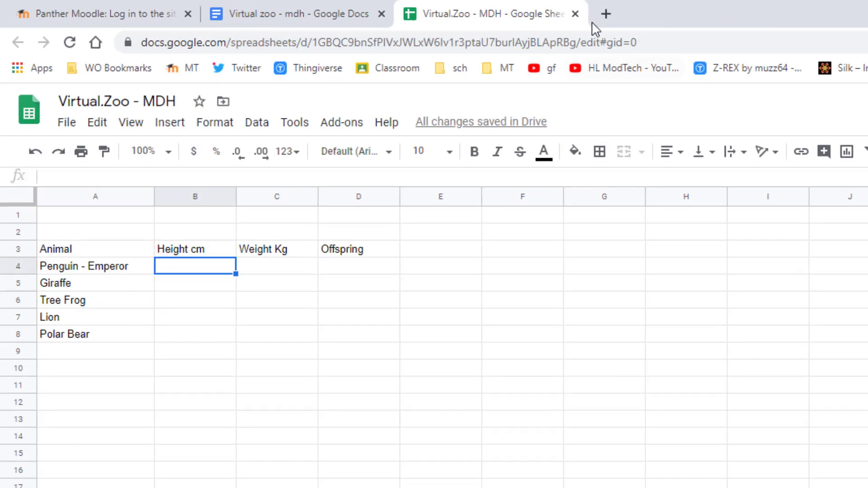
Search Google for 'emperor penguin height cm' in a new tab.
left_click(606, 14)
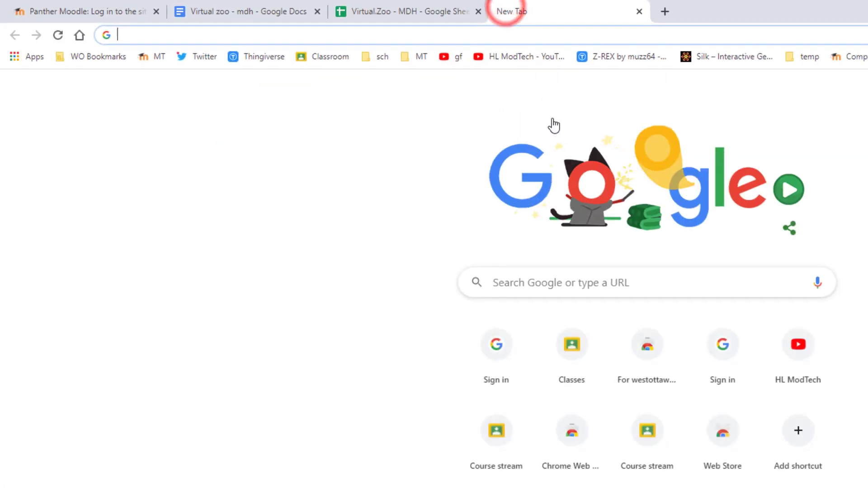
left_click(530, 284)
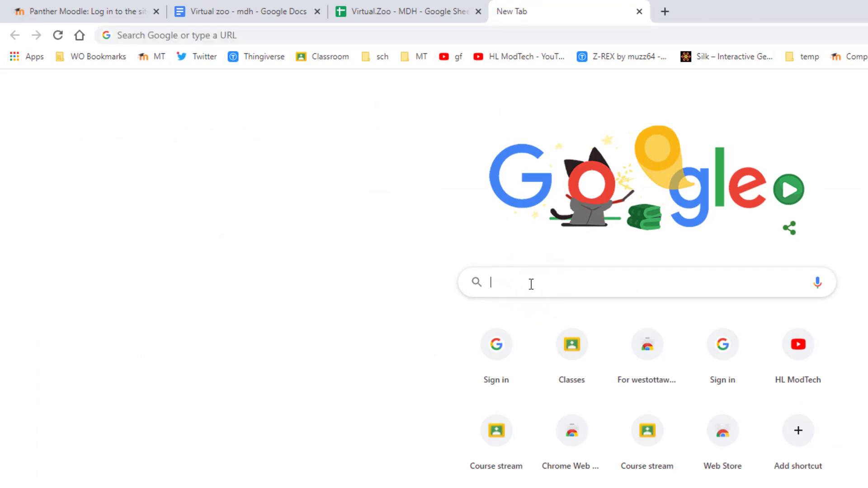
type("ep")
key("BackSpace")
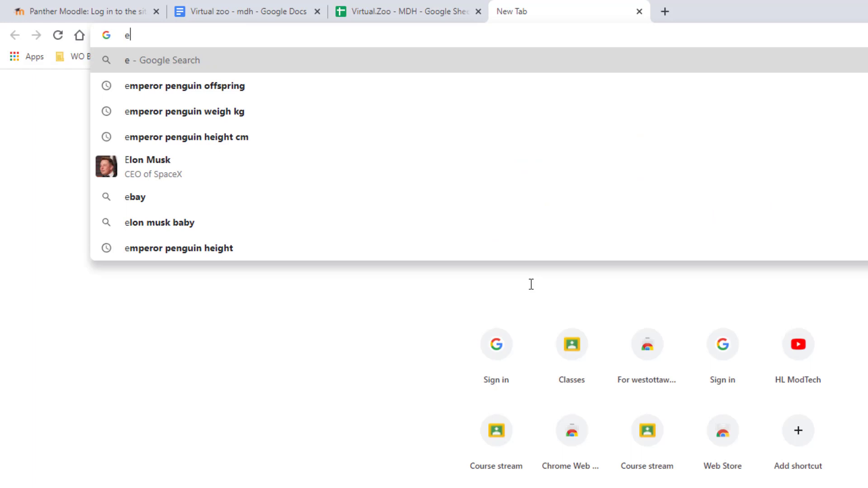
type("mper")
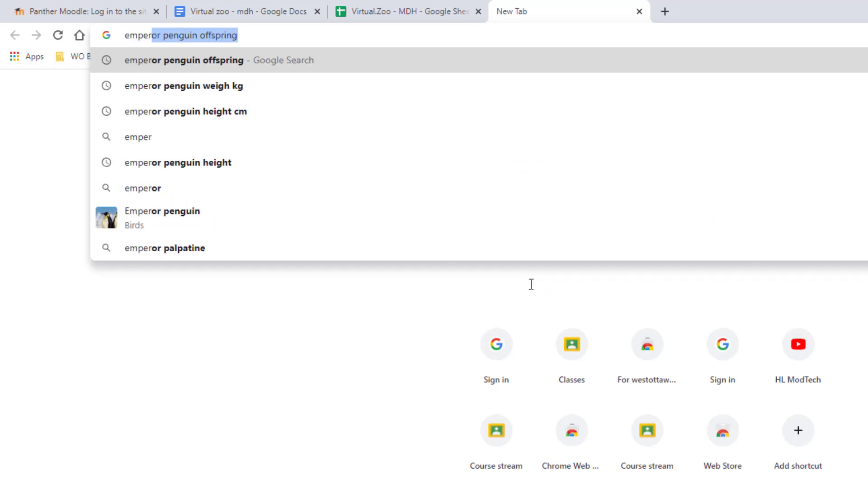
left_click(155, 38)
left_click_drag(204, 35, 271, 35)
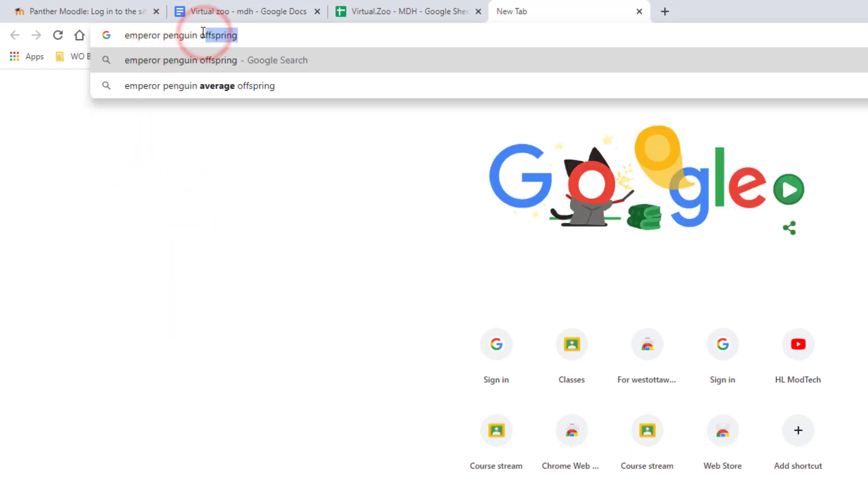
left_click_drag(199, 34, 271, 34)
type("height cm")
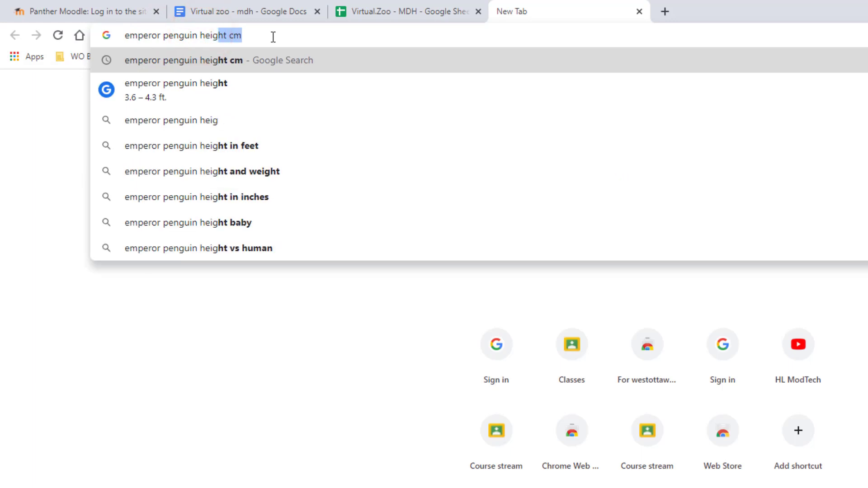
key("Return")
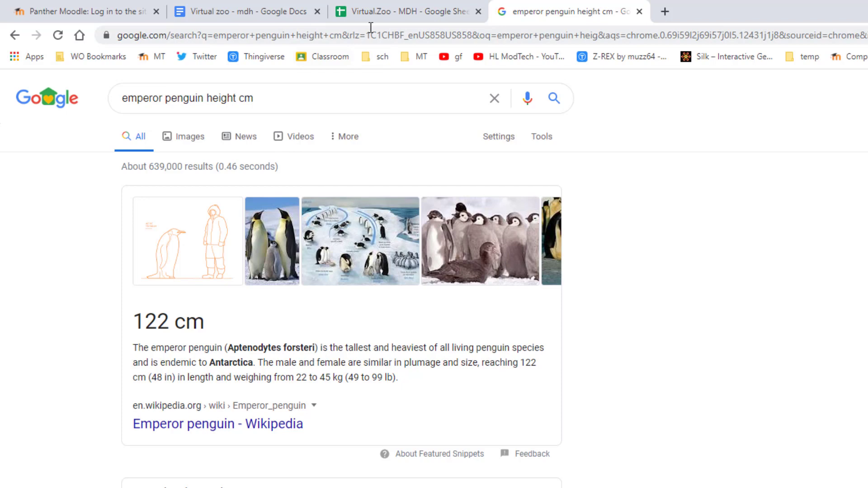
Enter 122 as the emperor penguin's height in B4.
left_click(374, 11)
type("122")
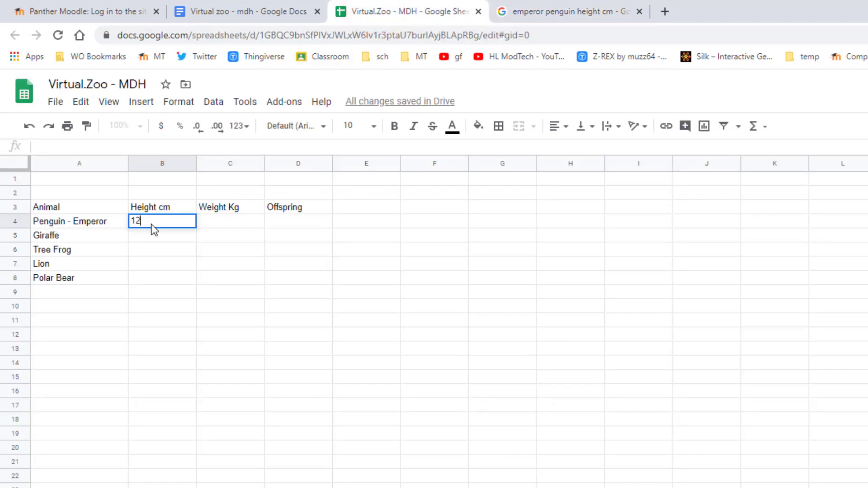
key("Return")
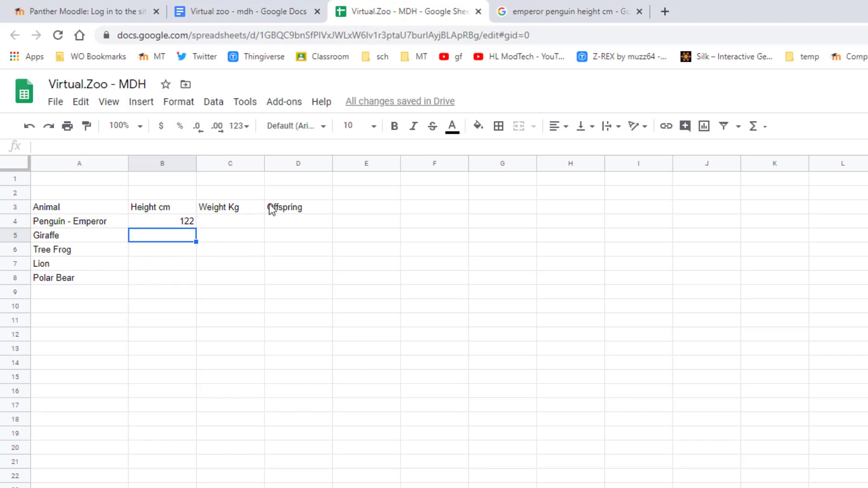
Look up emperor penguin weight in kg and enter 45 in C4.
left_click(538, 11)
left_click(211, 99)
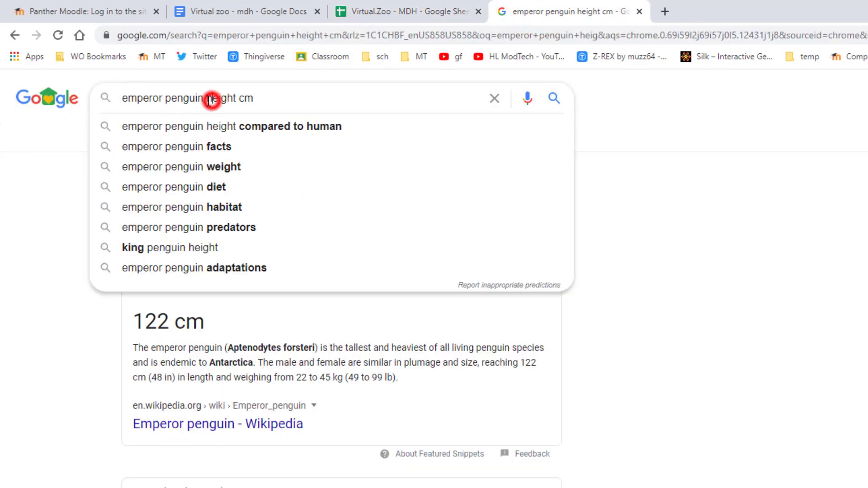
left_click_drag(208, 99, 291, 101)
type("we")
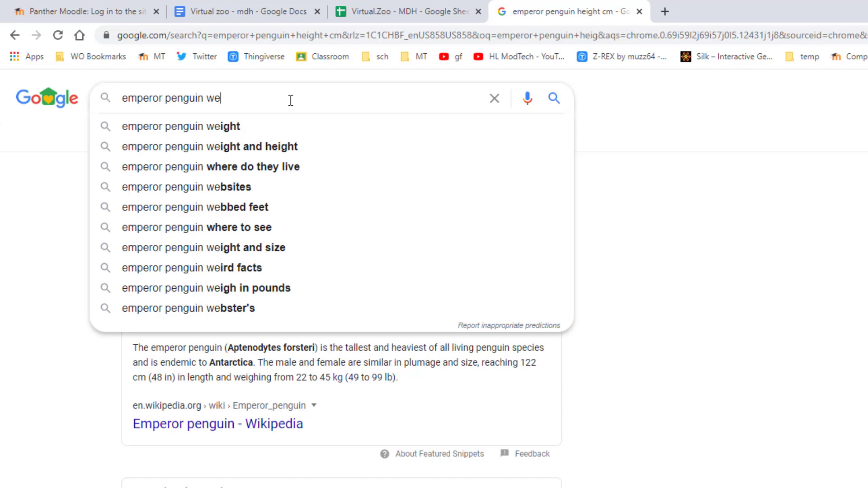
type("ight k")
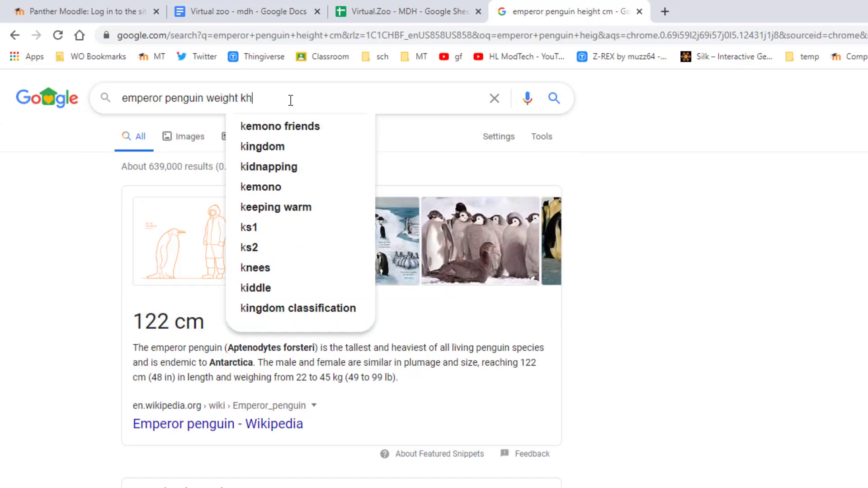
type("g")
key("Return")
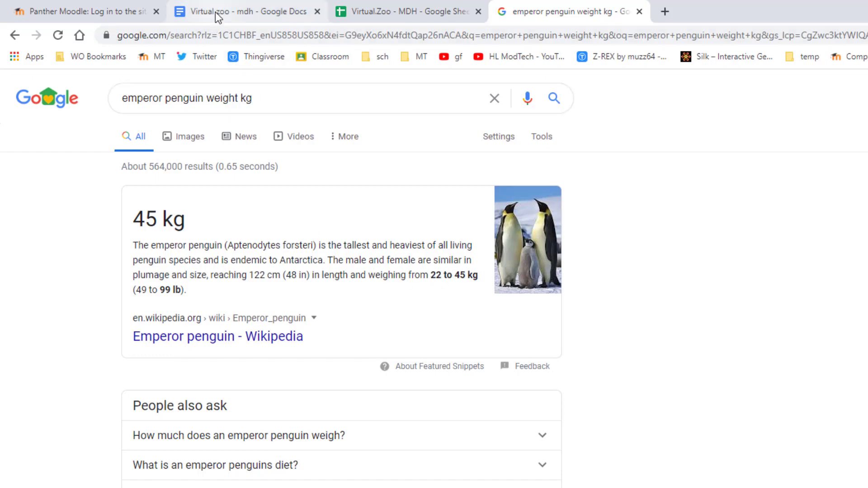
left_click(364, 11)
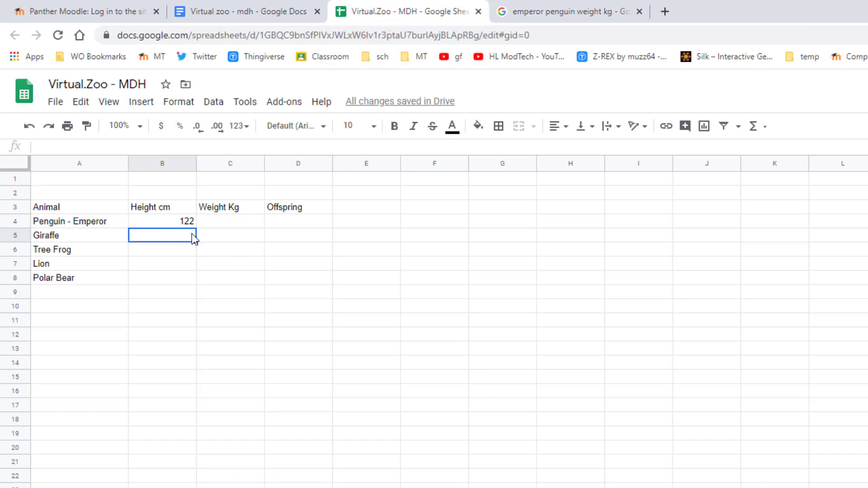
left_click(213, 226)
type("46")
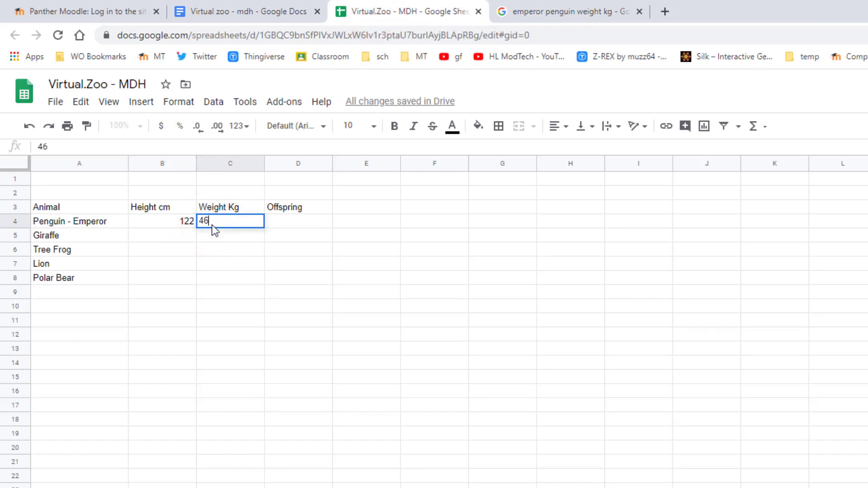
key("BackSpace")
type("5")
key("Return")
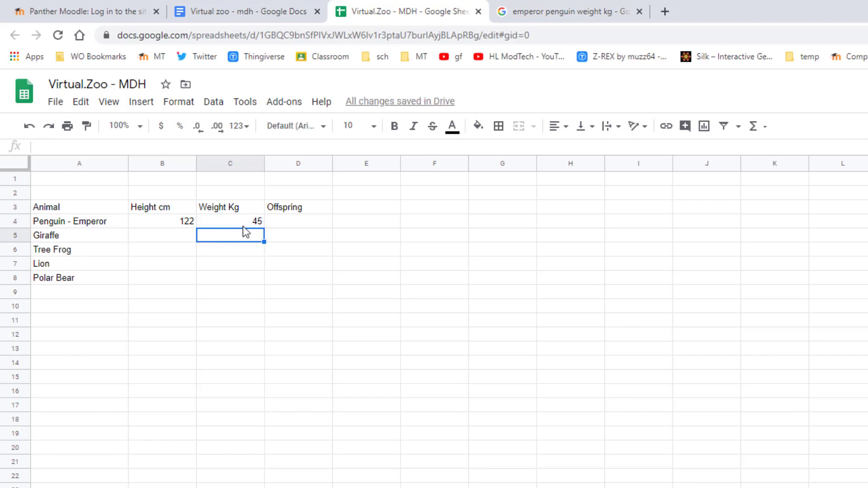
Look up emperor penguin offspring and enter 1 in D4.
left_click(276, 221)
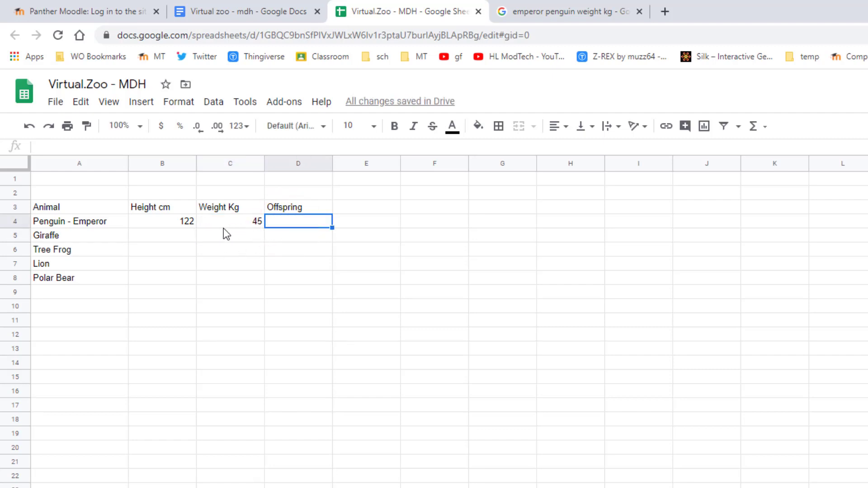
left_click(525, 12)
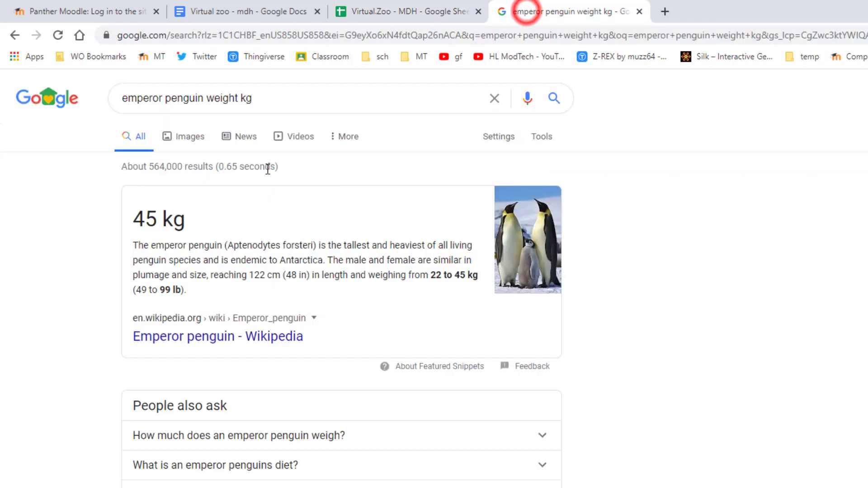
left_click_drag(208, 100, 275, 99)
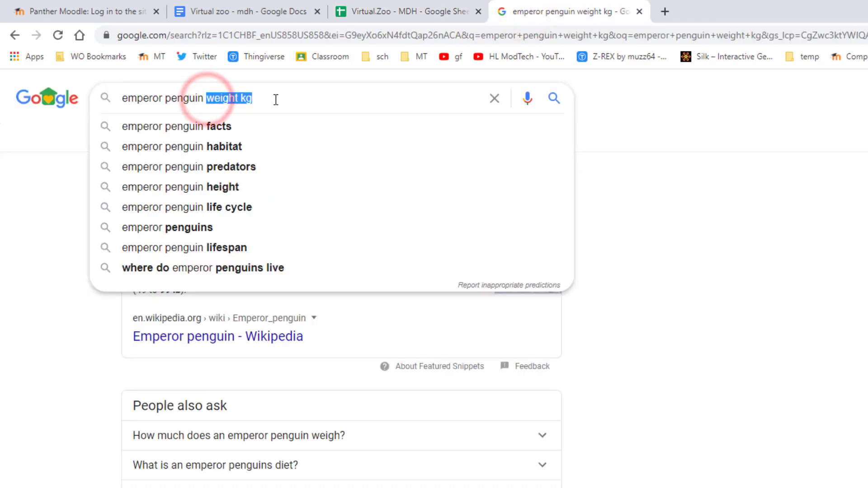
type("off")
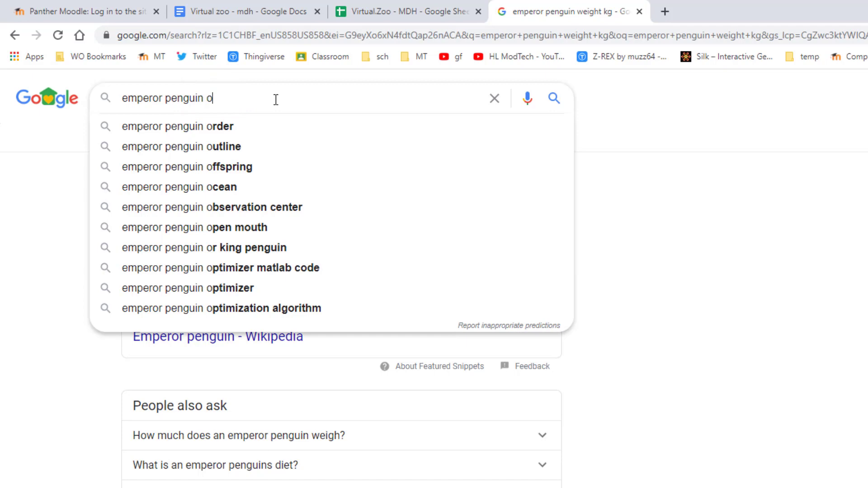
left_click(245, 126)
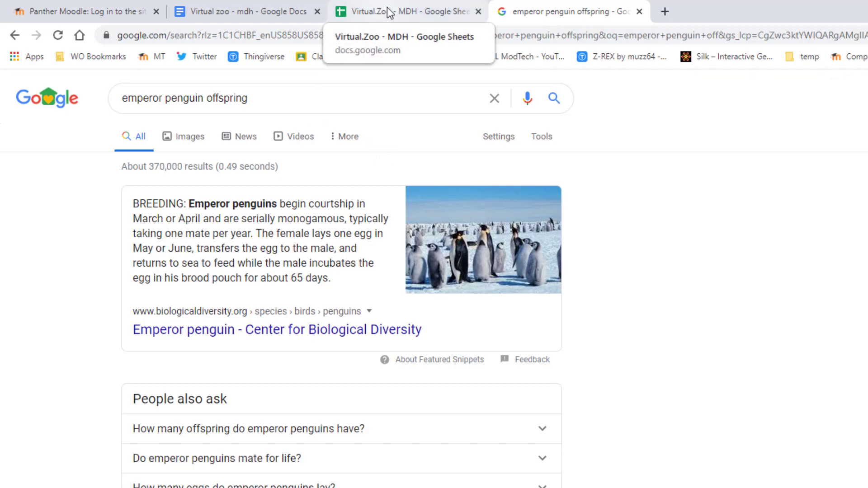
left_click(387, 9)
left_click(291, 225)
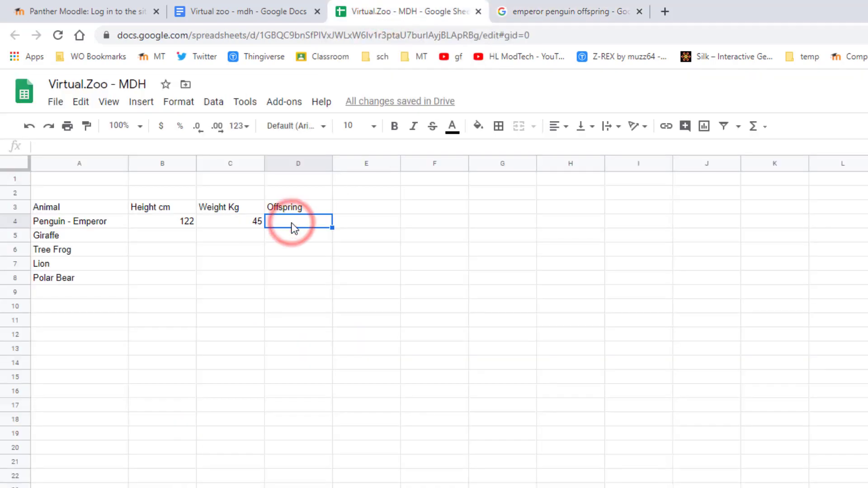
type("1")
left_click(292, 263)
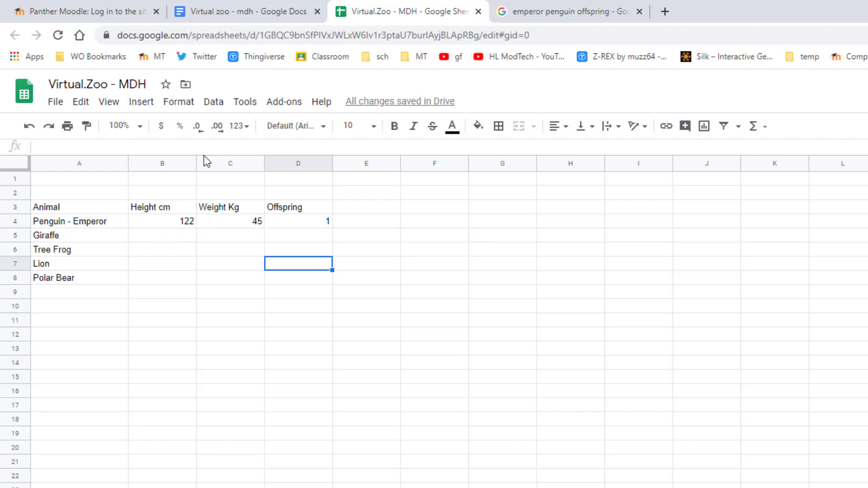
Search Google for 'giraffe offspring' and open the animals.mom.me article.
left_click(539, 11)
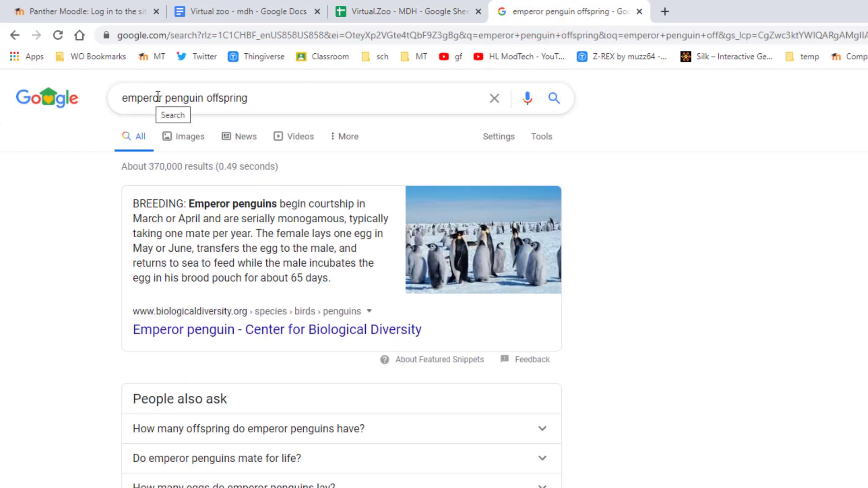
left_click(202, 97)
key("shift+Home")
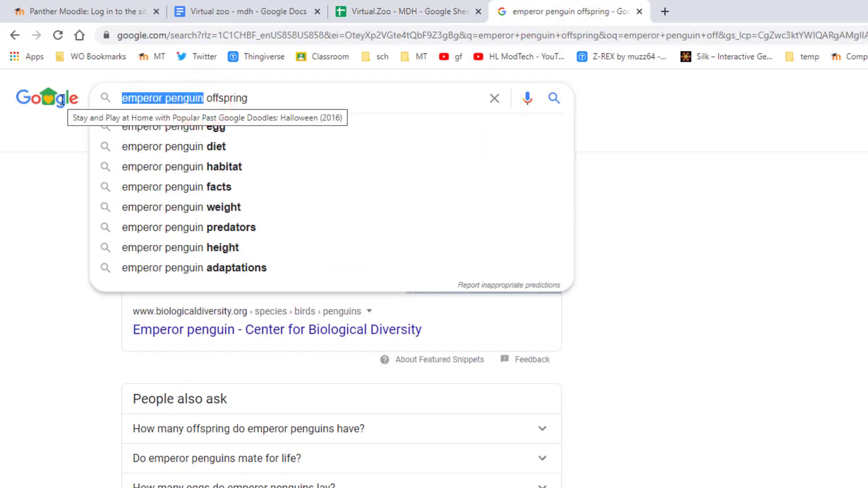
type("gir")
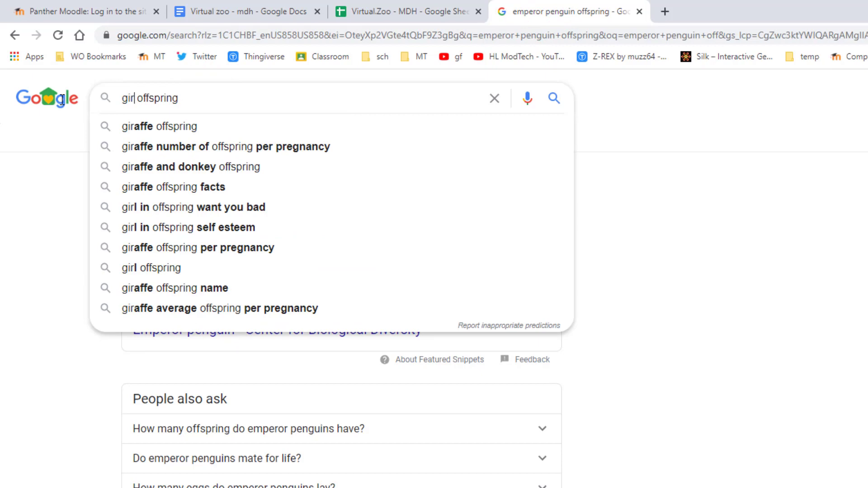
left_click(180, 126)
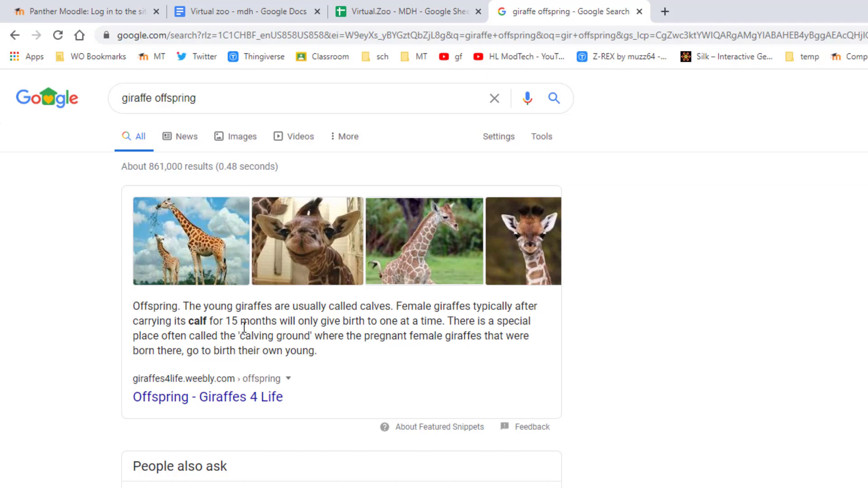
scroll(286, 315, "down", 1)
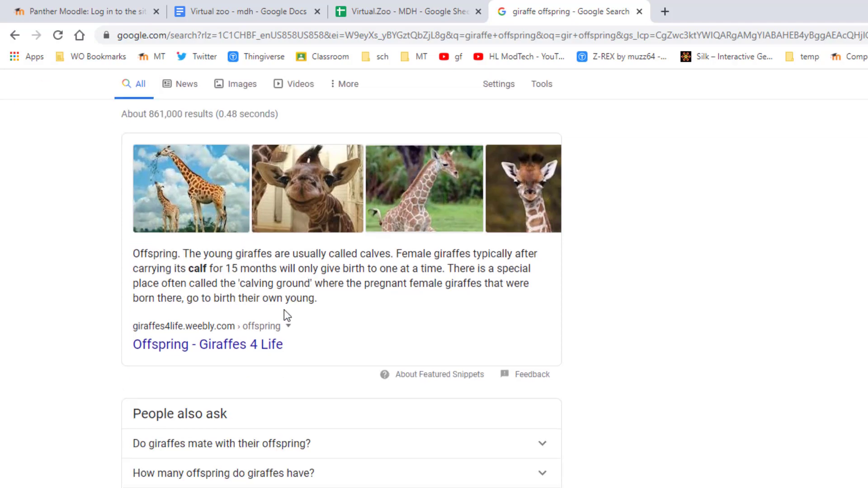
scroll(281, 314, "down", 5)
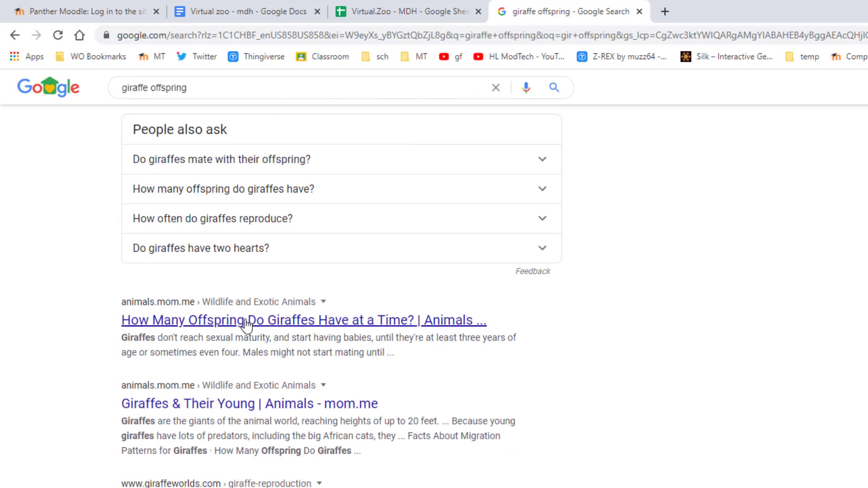
left_click(231, 326)
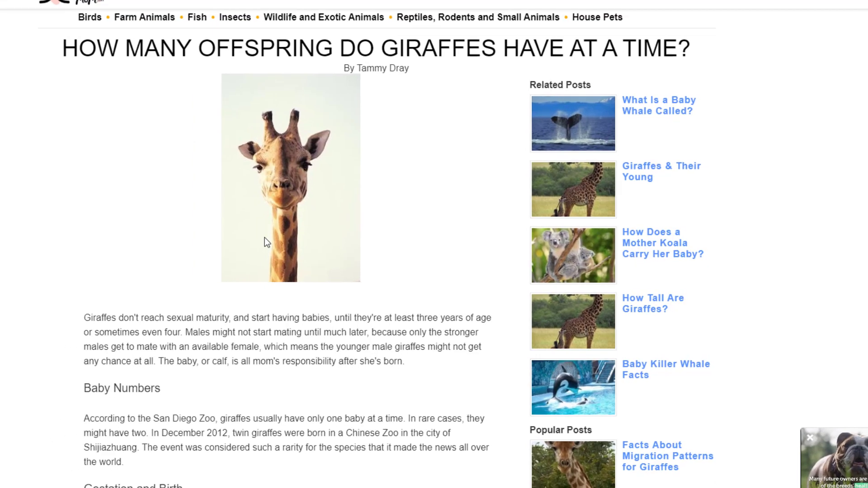
Enter 1 in D5 as the giraffe's offspring, then return to the search results.
left_click(266, 6)
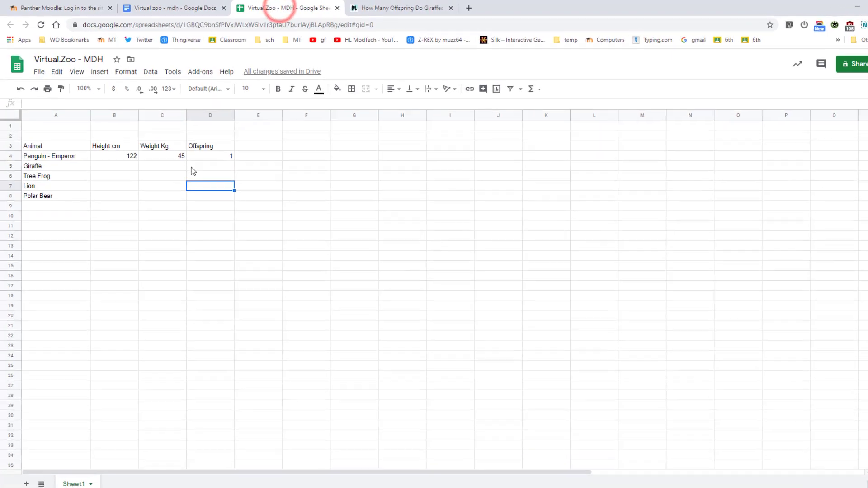
left_click(203, 177)
type("1")
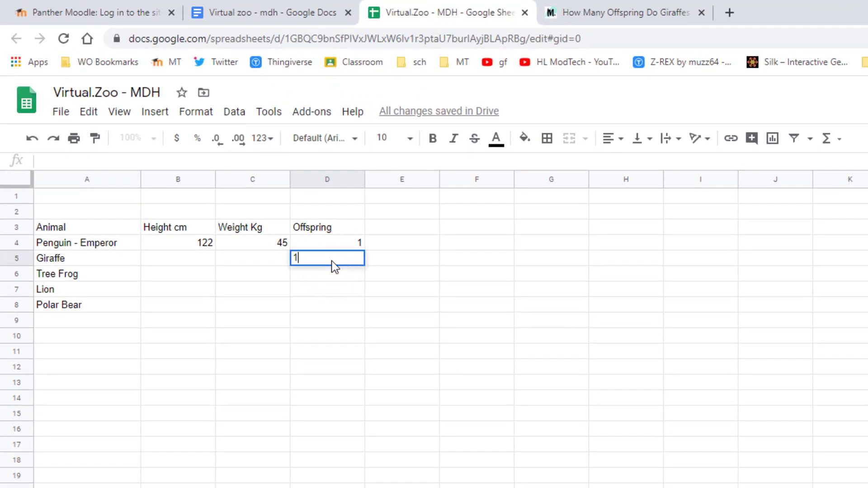
left_click(262, 260)
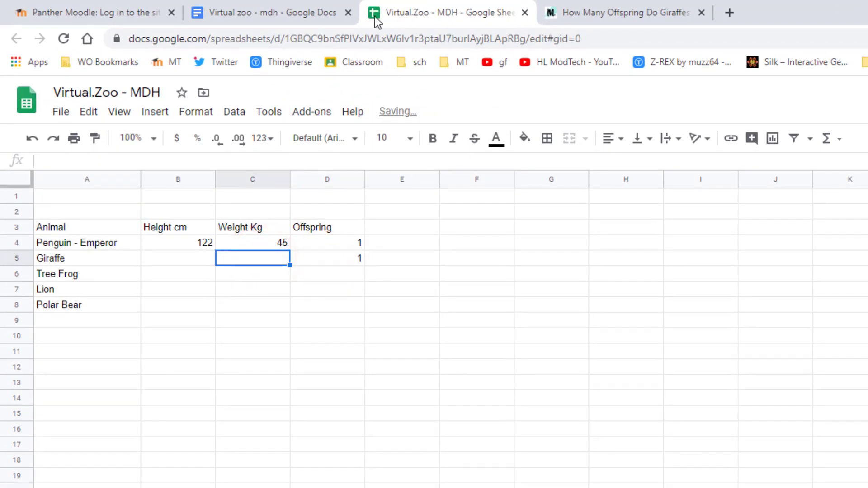
left_click(599, 18)
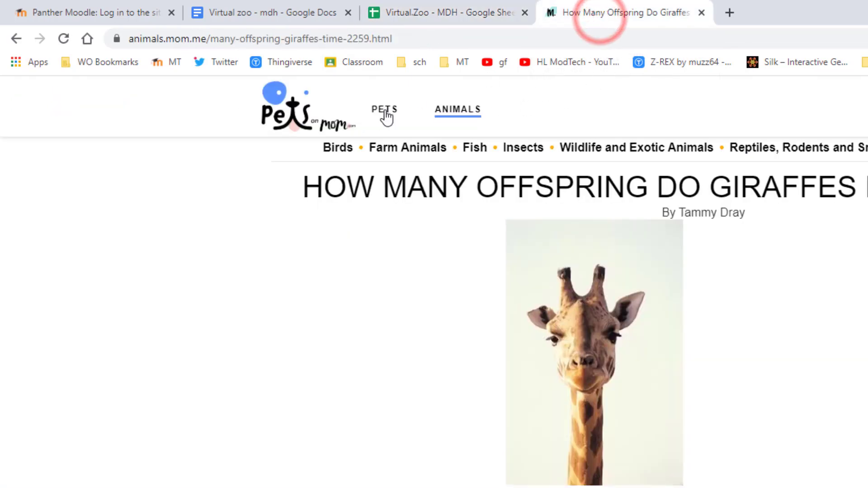
left_click(16, 39)
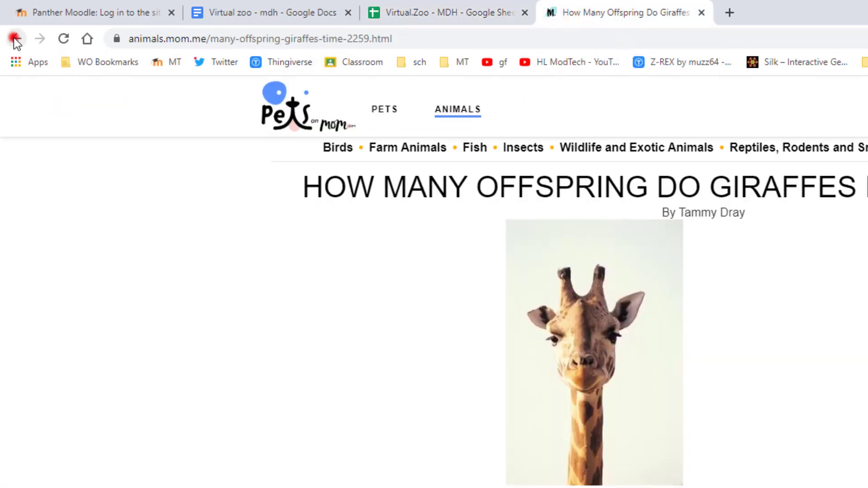
Search Google for 'giraffe weight kg'.
scroll(254, 217, "up", 7)
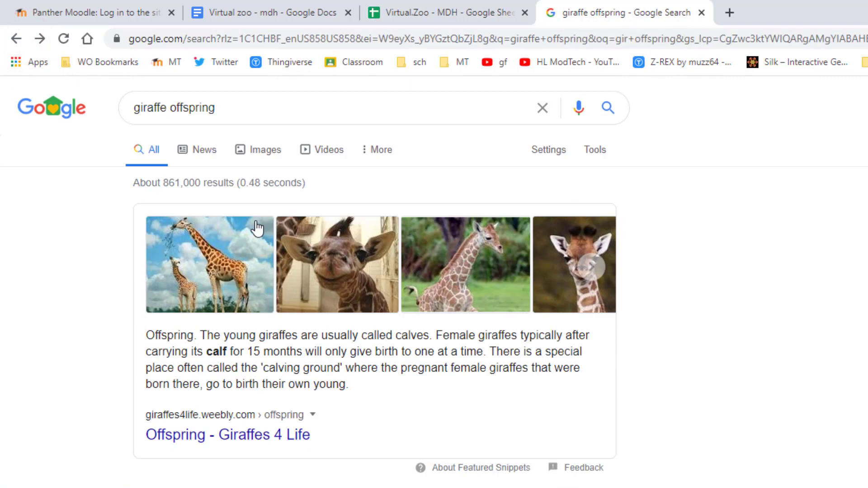
left_click(186, 110)
double_click(186, 109)
type("we")
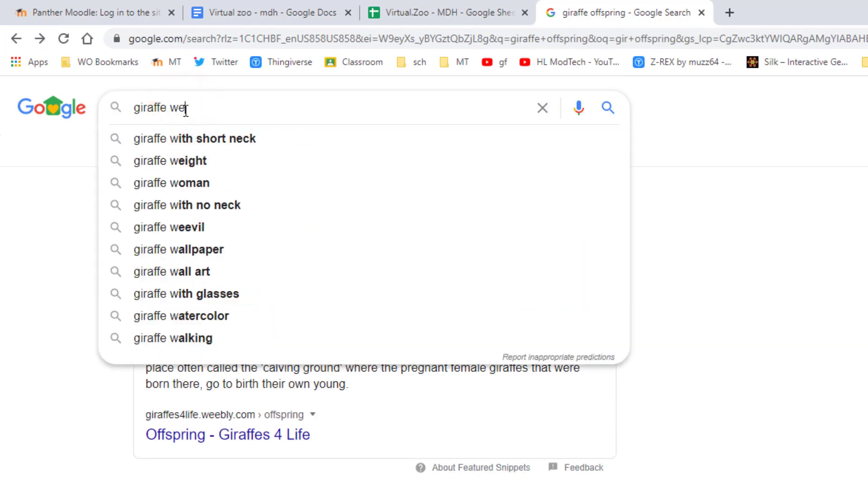
left_click(191, 150)
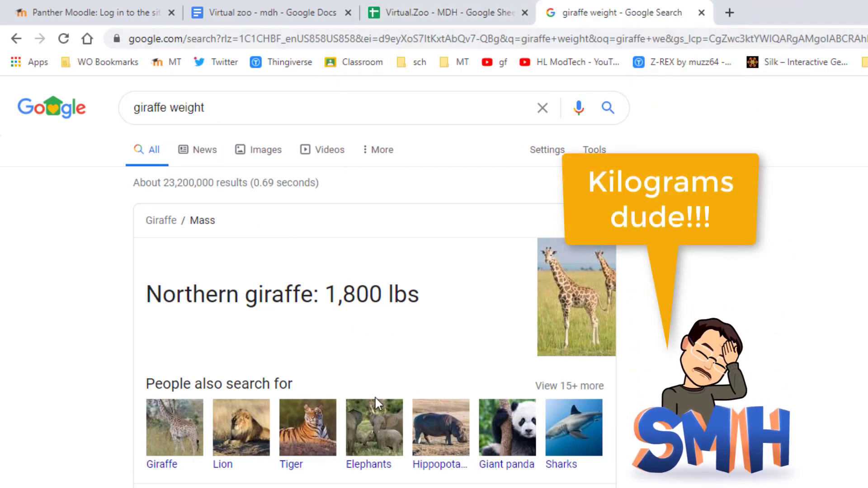
scroll(375, 396, "down", 13)
scroll(348, 398, "up", 13)
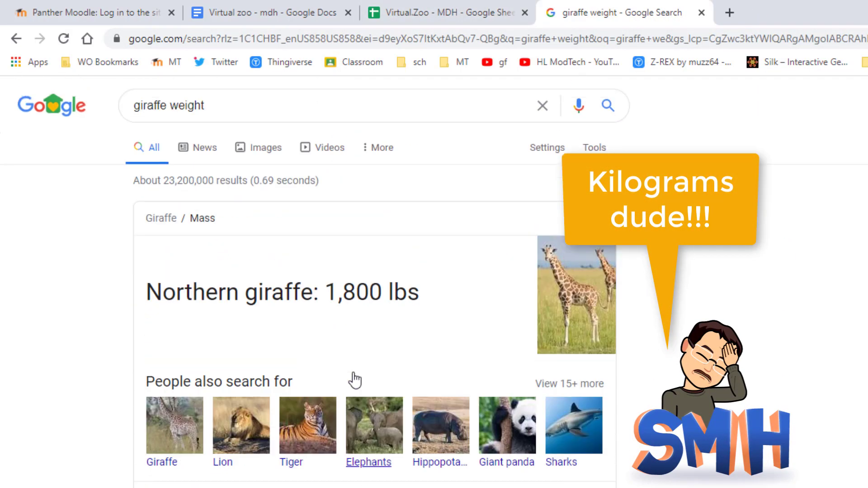
left_click(408, 13)
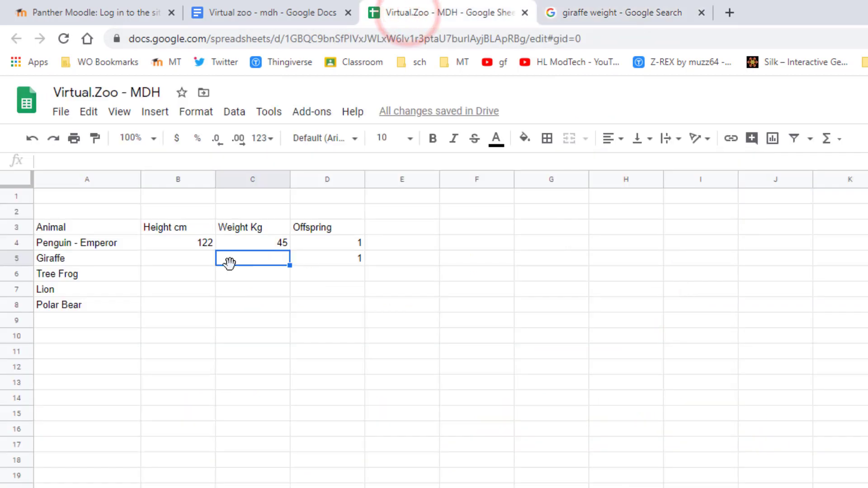
left_click(581, 14)
left_click(256, 104)
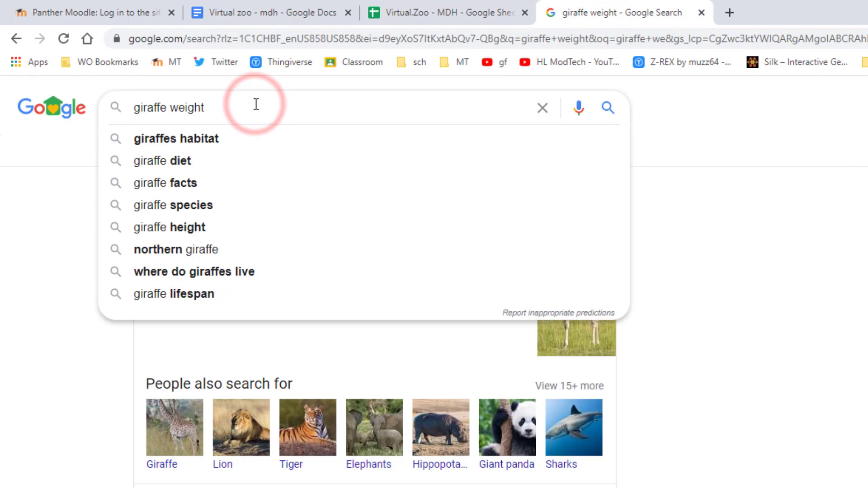
type("kg")
key("Return")
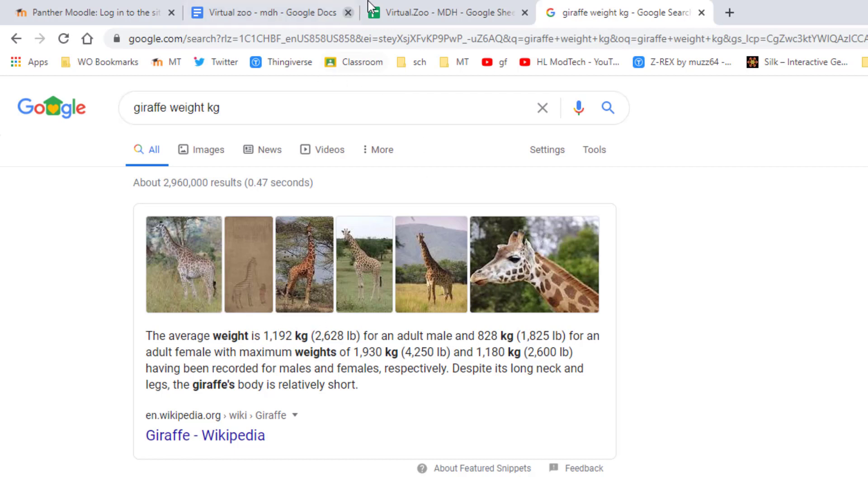
Enter 1192 as the giraffe's weight in C5.
left_click(409, 13)
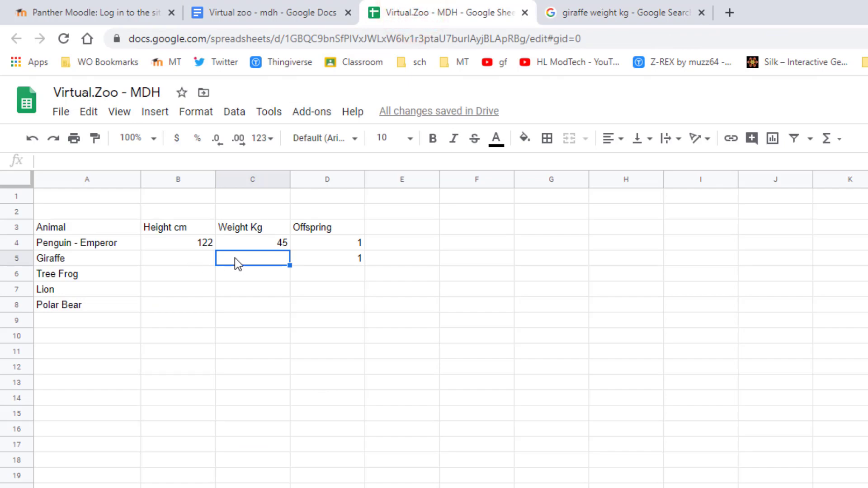
type("1192")
key("Return")
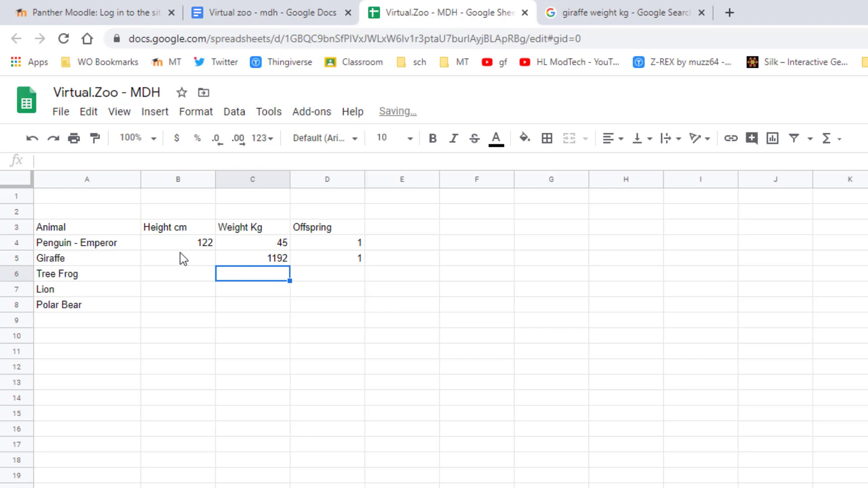
left_click(231, 266)
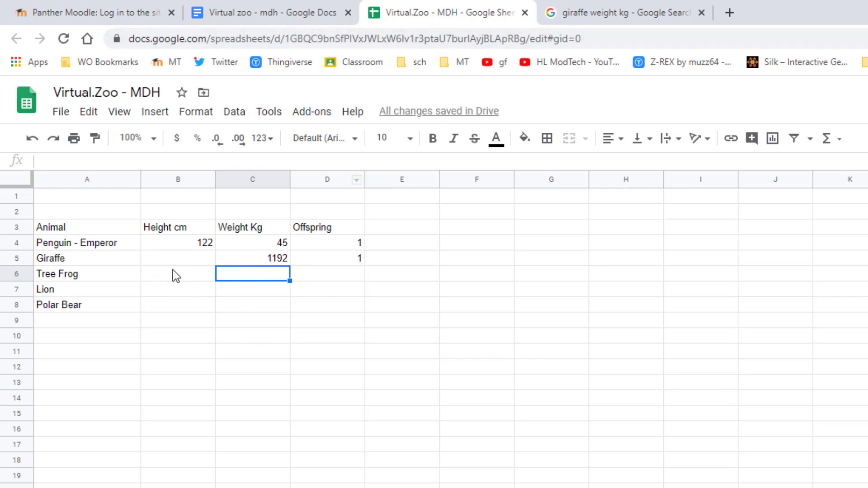
Look up 'giraffe height cm' and enter 600 in B5.
left_click(589, 12)
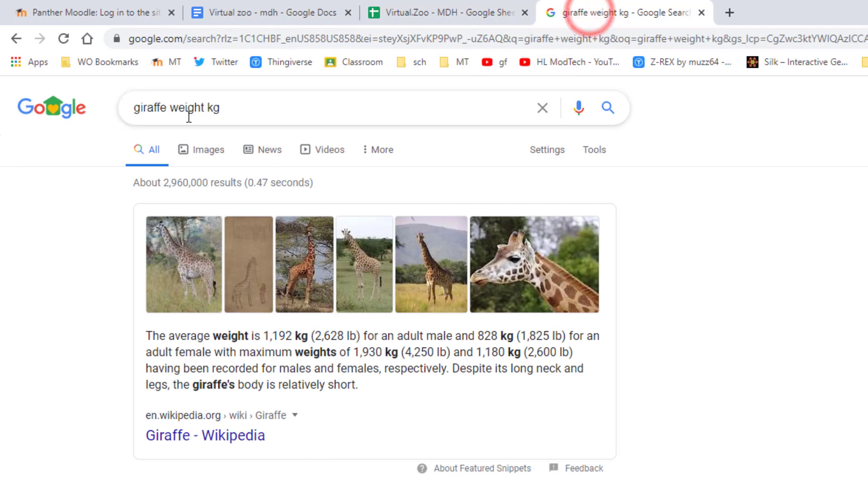
left_click_drag(169, 108, 322, 101)
type("height ")
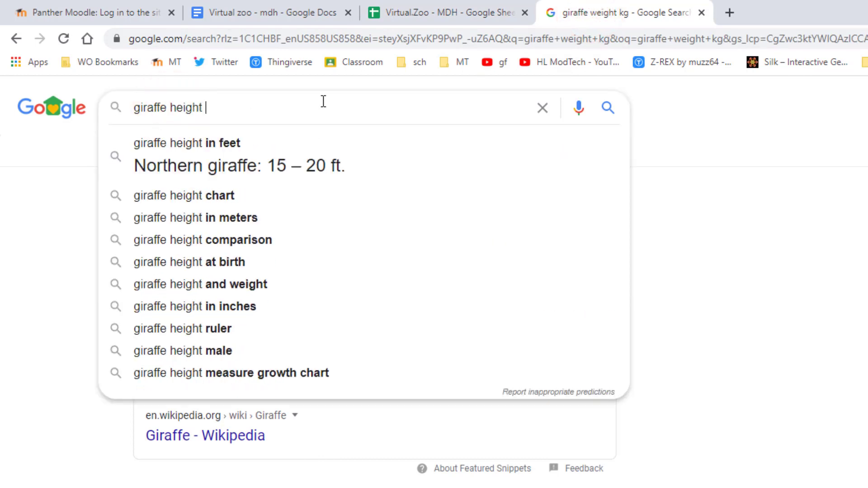
type("cm")
key("Return")
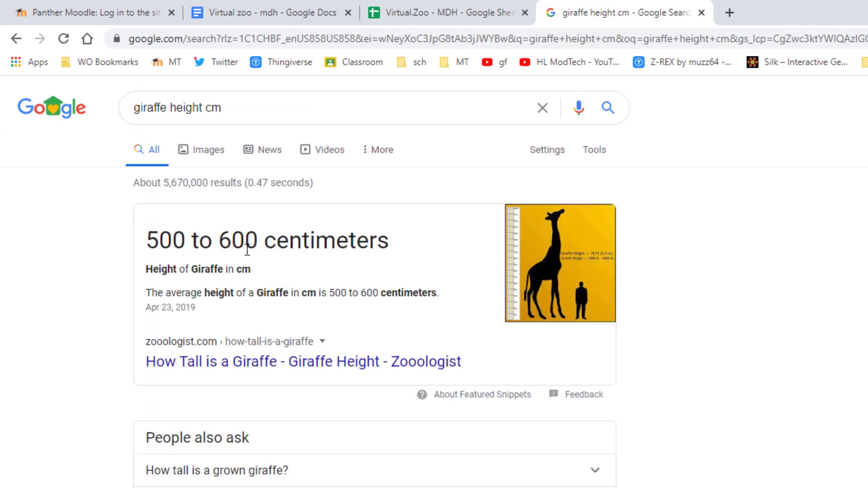
left_click(407, 12)
left_click(190, 261)
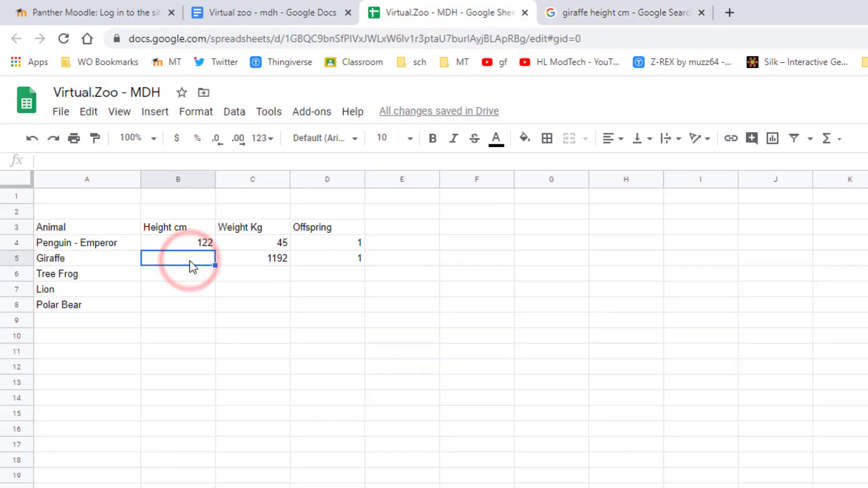
type("600")
key("Return")
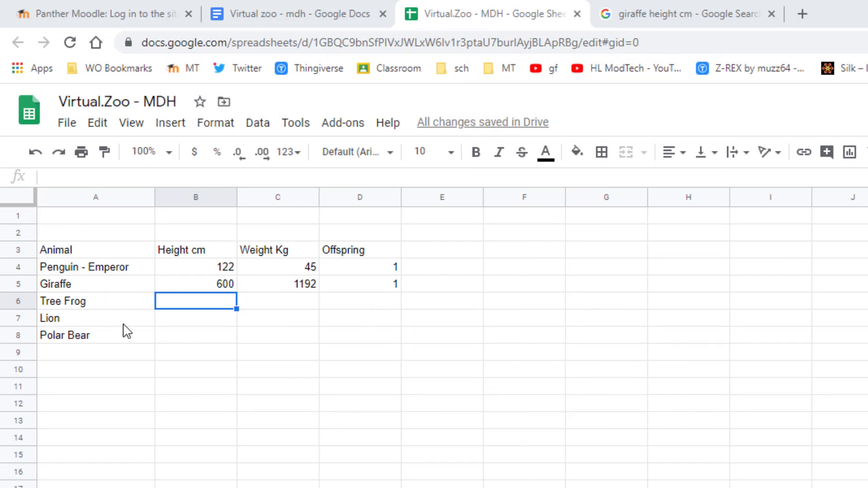
Select A1:D1 and apply Merge all to form one title cell.
left_click(69, 217)
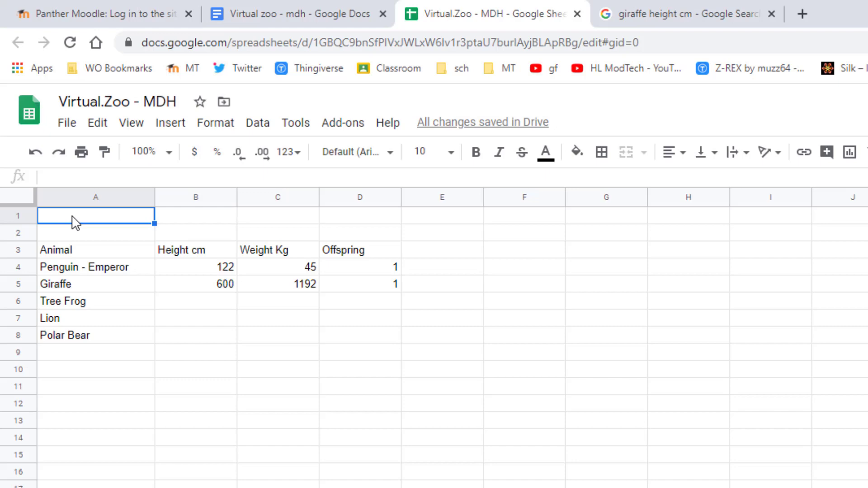
left_click_drag(74, 221, 271, 233)
left_click(159, 333)
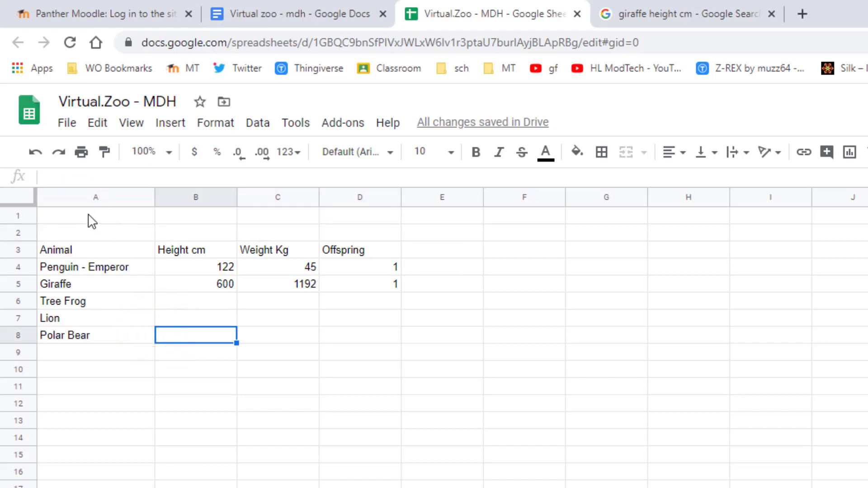
left_click_drag(88, 214, 382, 225)
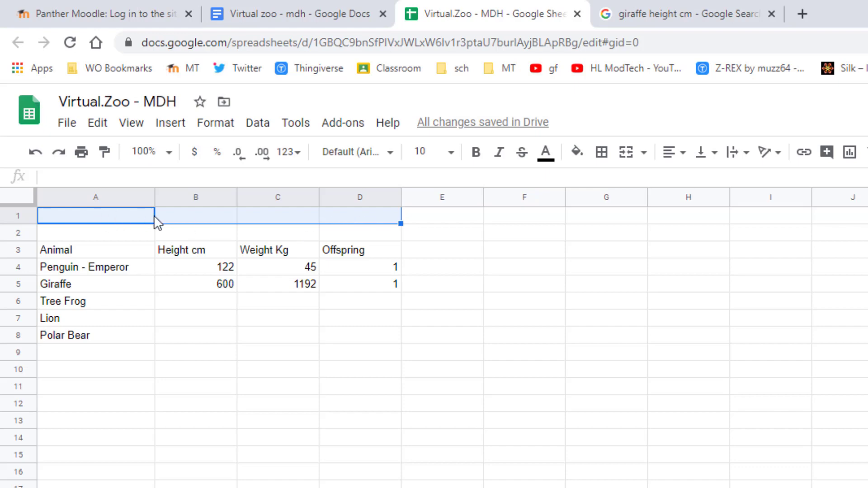
left_click(646, 153)
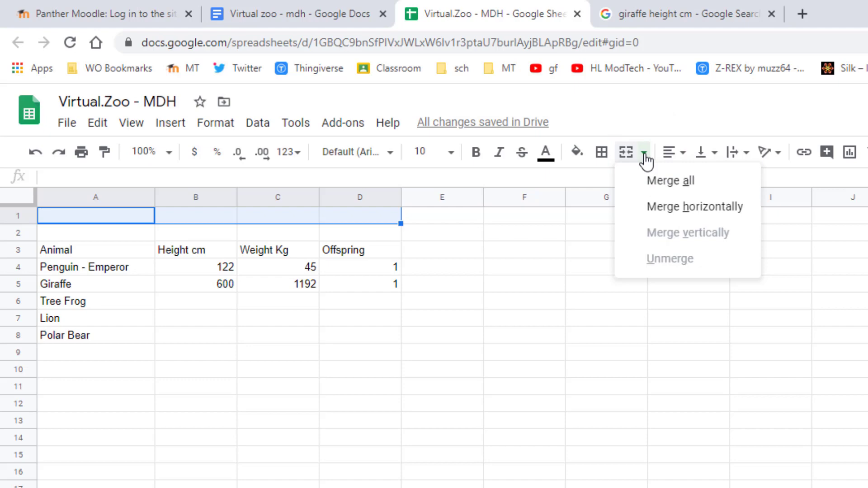
left_click(659, 181)
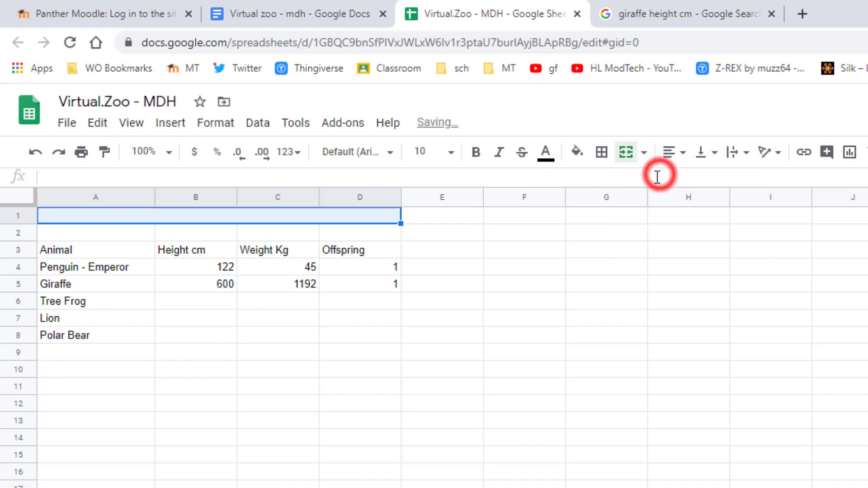
left_click(192, 231)
left_click(191, 214)
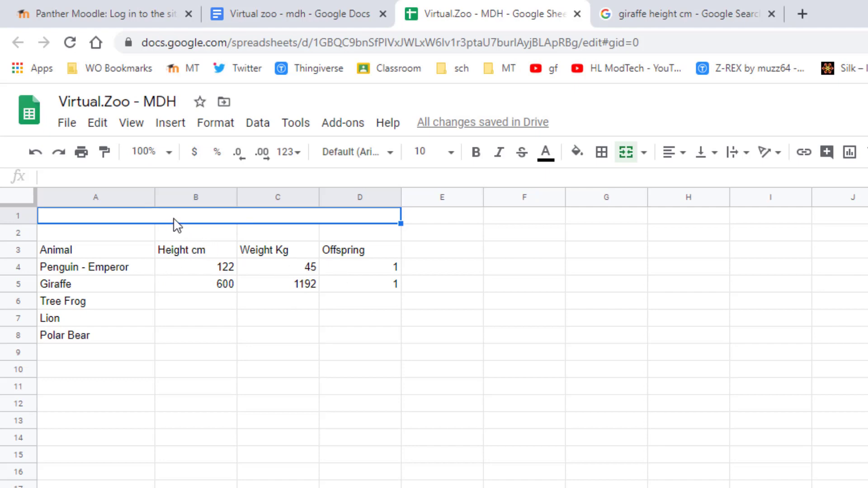
Enter 'Virtual Zoo' in merged cell A1 and center it horizontally across the table.
type("V")
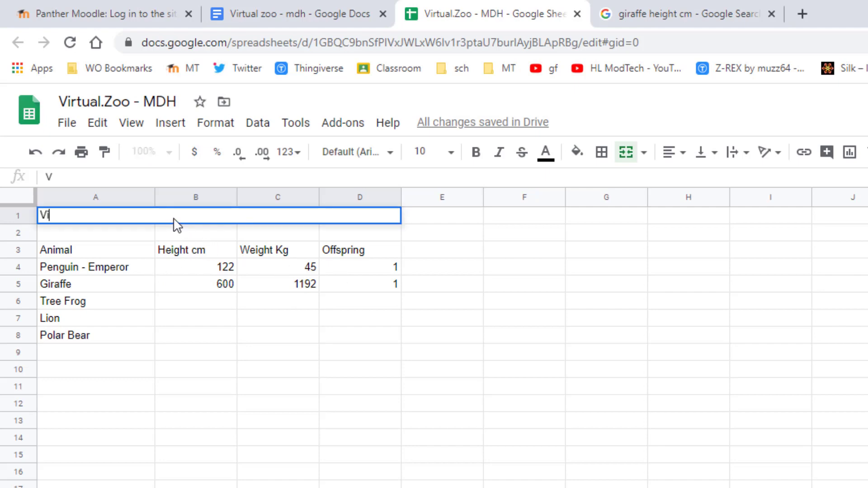
type("irtual Zoo")
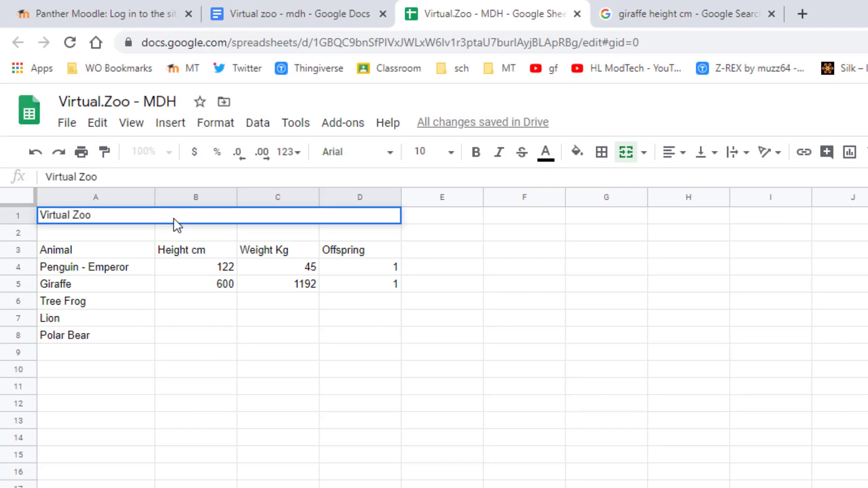
key("Return")
left_click(132, 216)
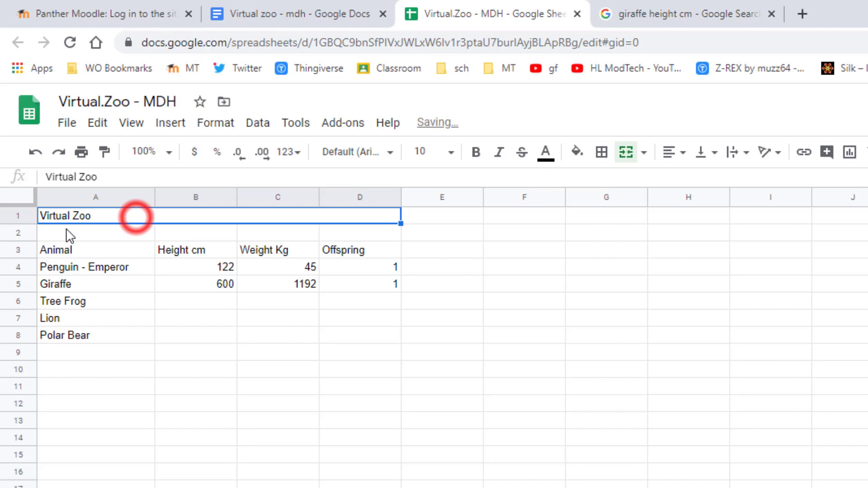
left_click(666, 153)
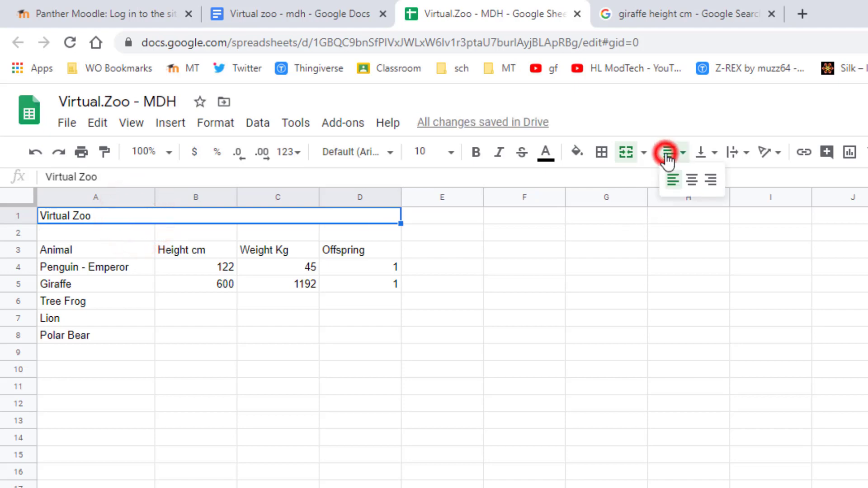
left_click(692, 182)
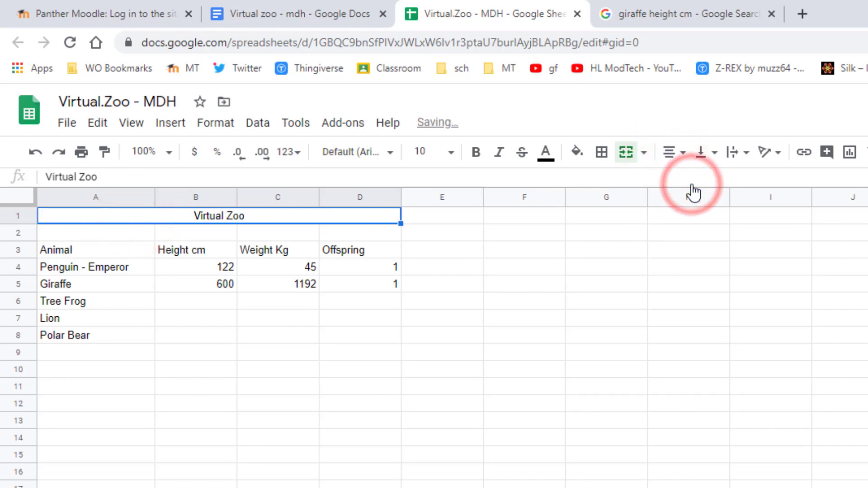
left_click(377, 153)
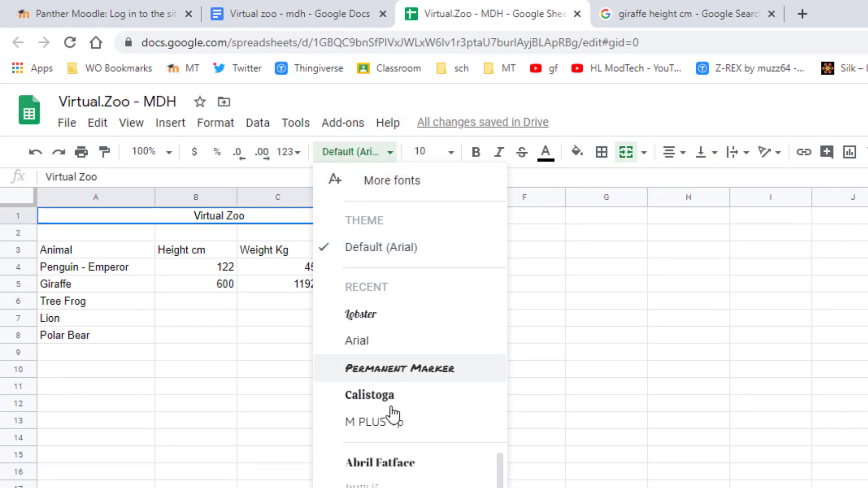
Change the Virtual Zoo title font to Lobster from the More fonts list.
left_click(379, 182)
scroll(606, 433, "down", 3)
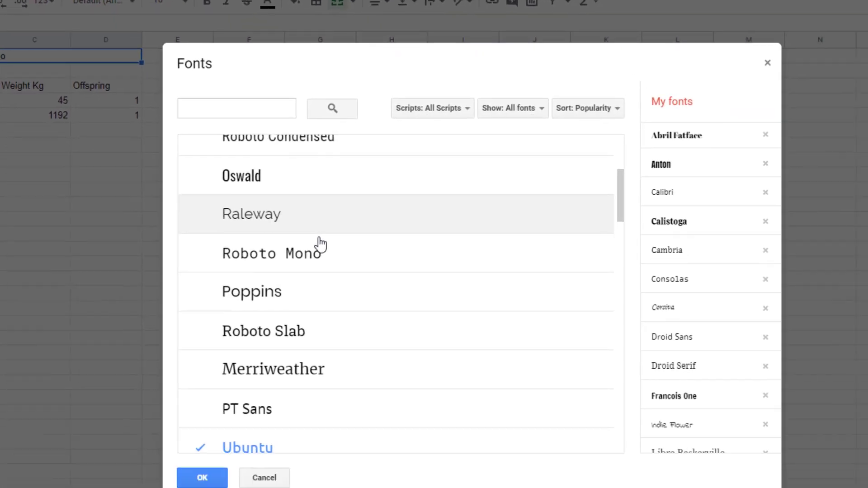
scroll(320, 244, "down", 10)
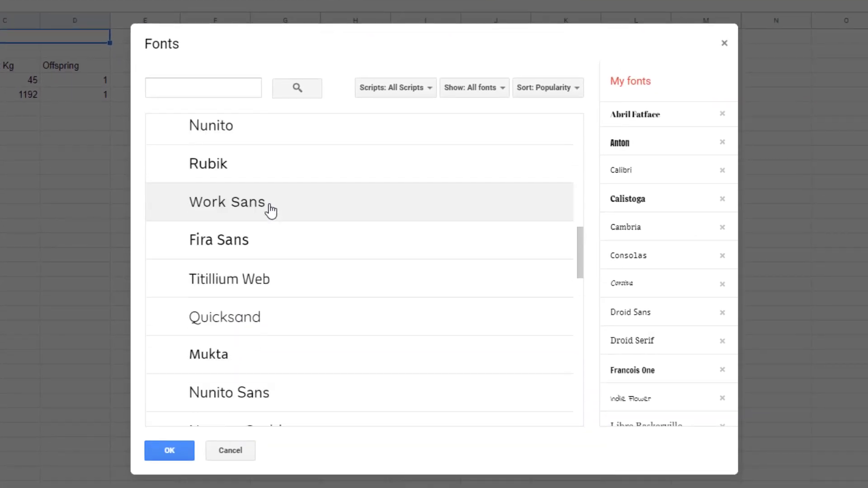
scroll(271, 210, "down", 15)
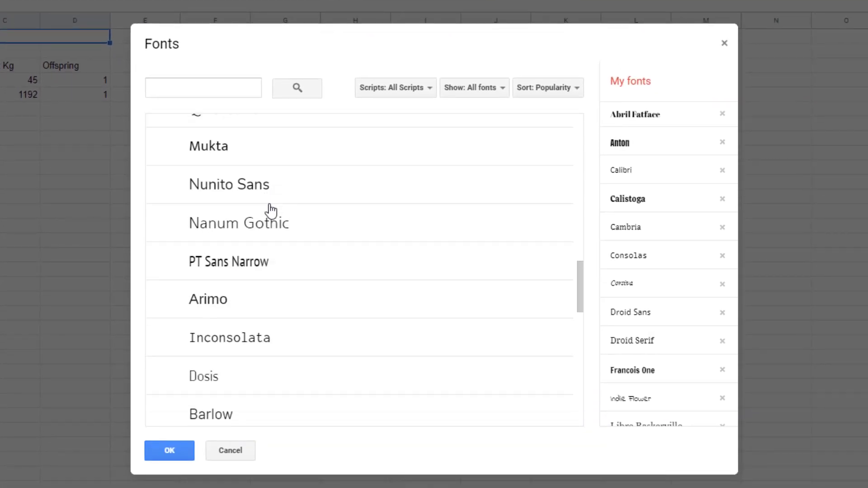
scroll(270, 211, "down", 9)
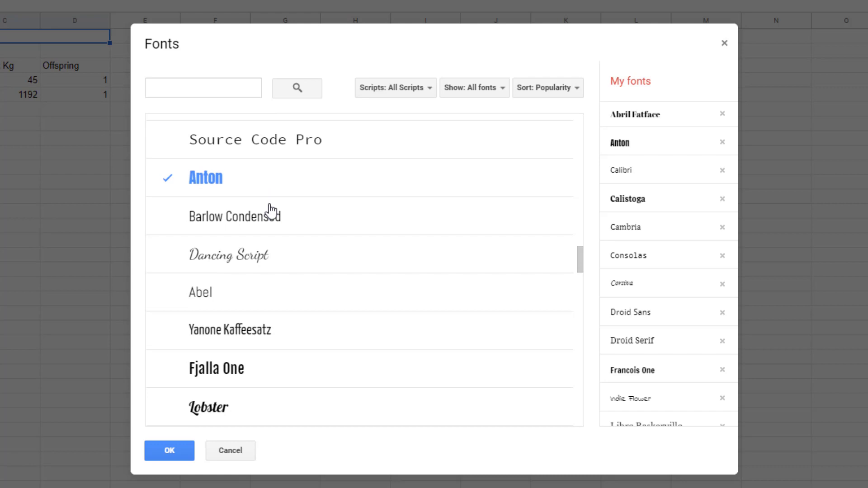
left_click(220, 264)
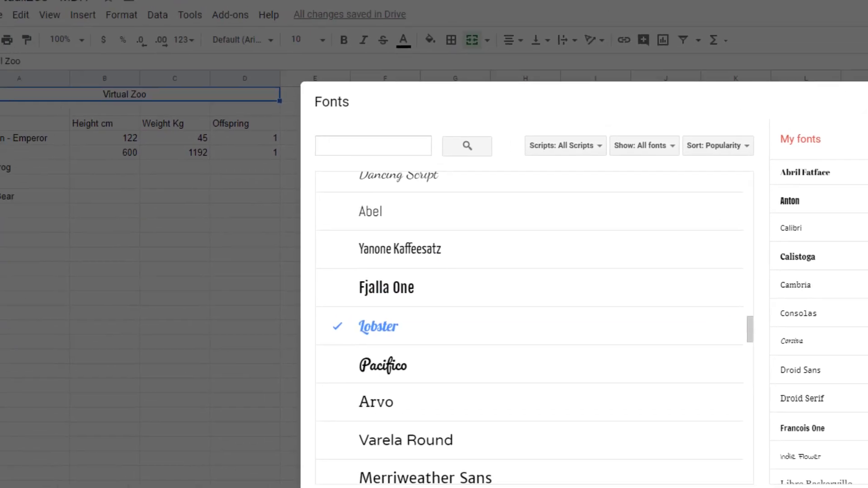
left_click(335, 486)
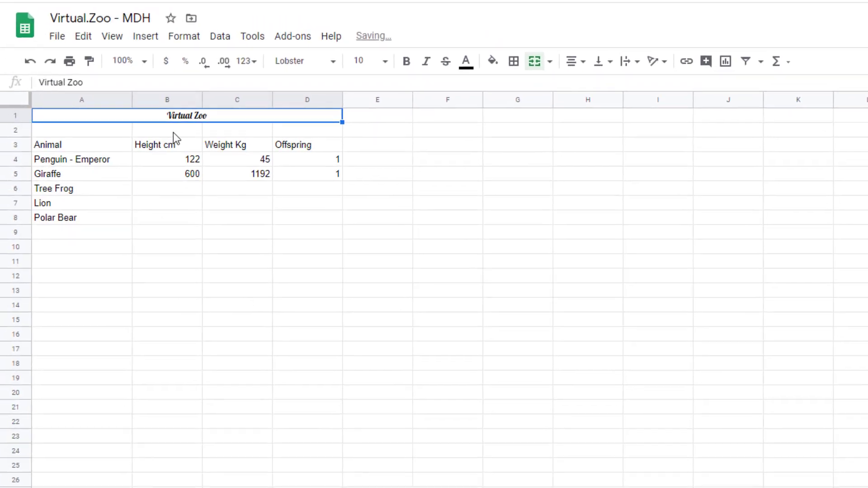
Make the Virtual Zoo title dark green at font size 24.
left_click(466, 63)
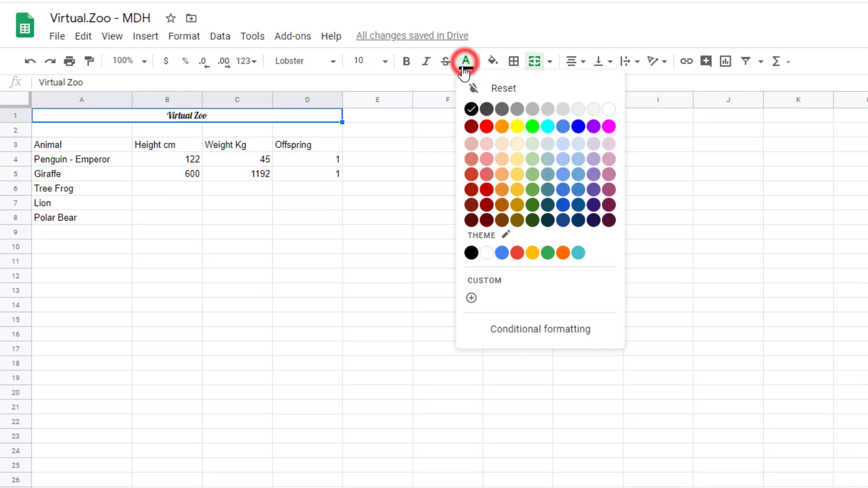
left_click(533, 220)
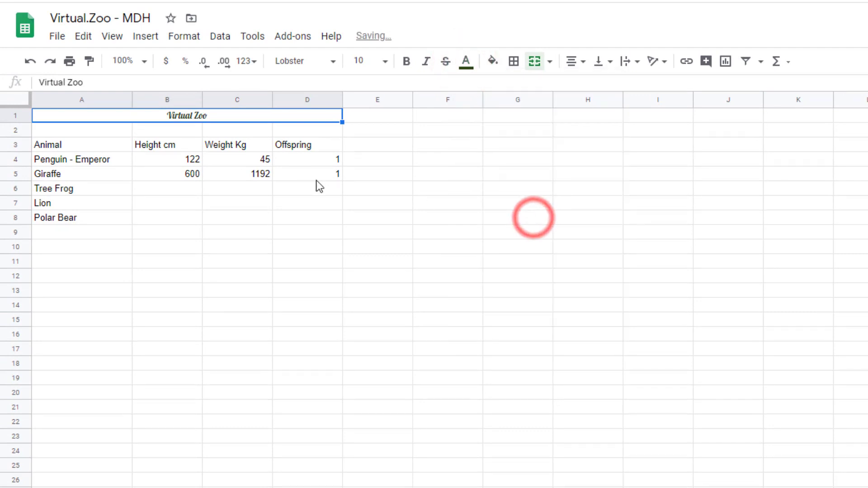
left_click(386, 63)
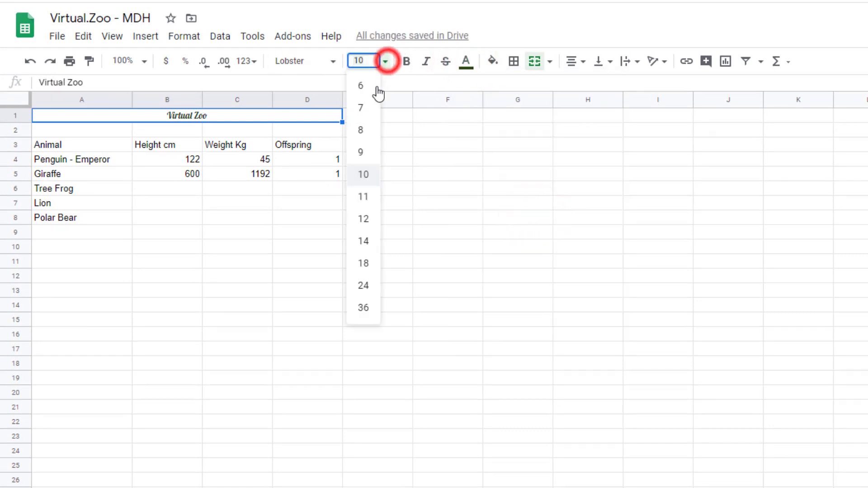
left_click(364, 285)
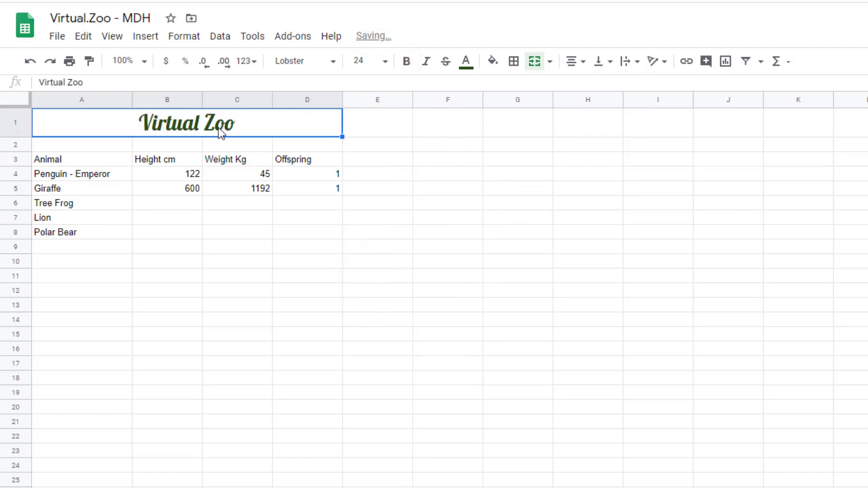
Fill the merged title cell light yellow, then select header cells A3:D3.
left_click(492, 66)
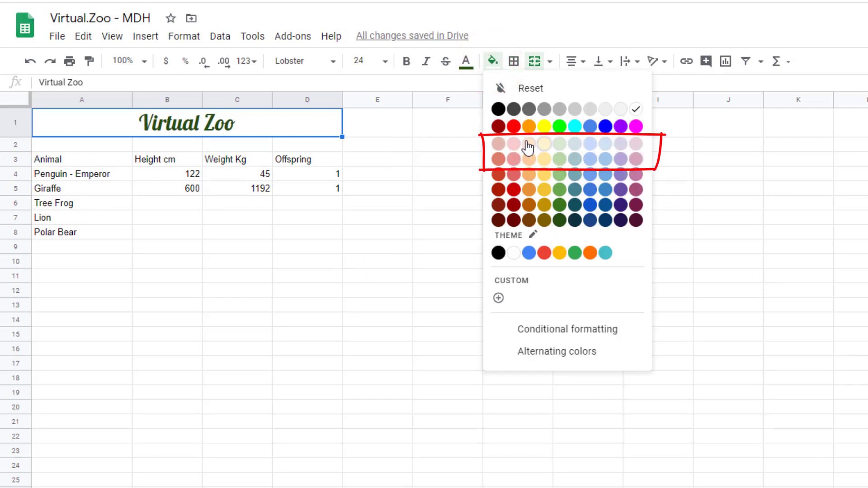
left_click(545, 159)
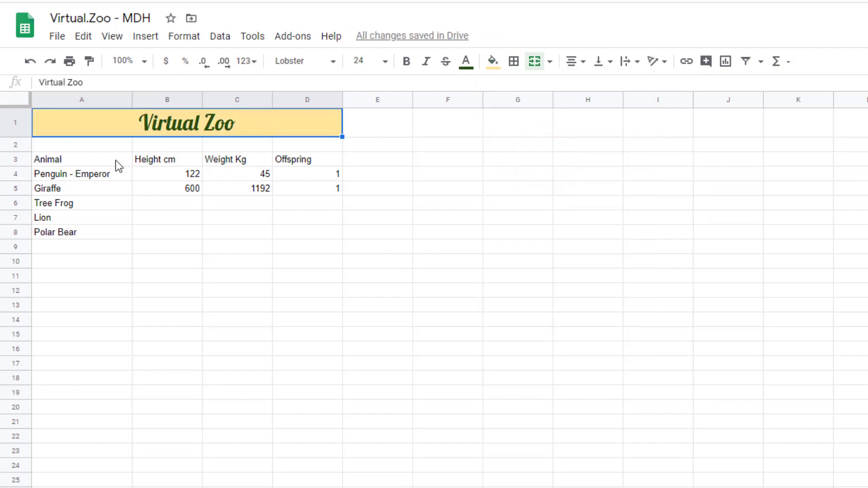
left_click_drag(80, 159, 307, 163)
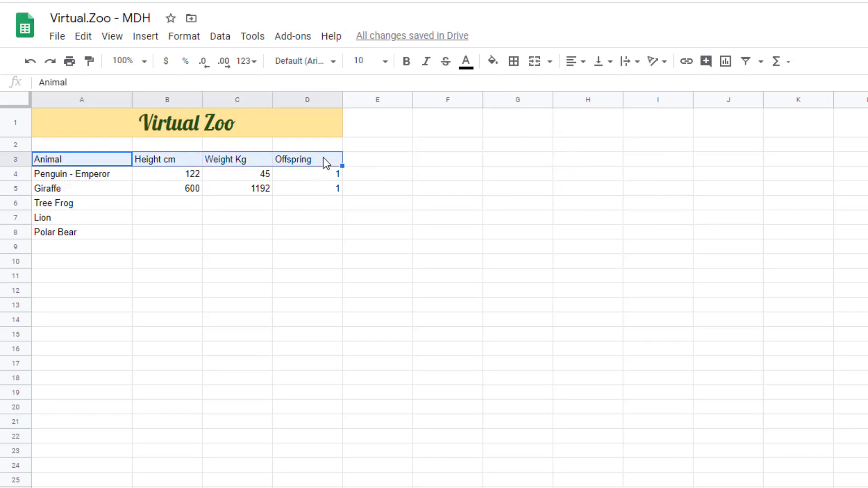
Make the A3:D3 headers (Animal, Height cm, Weight Kg, Offspring) bold and centered.
left_click(406, 61)
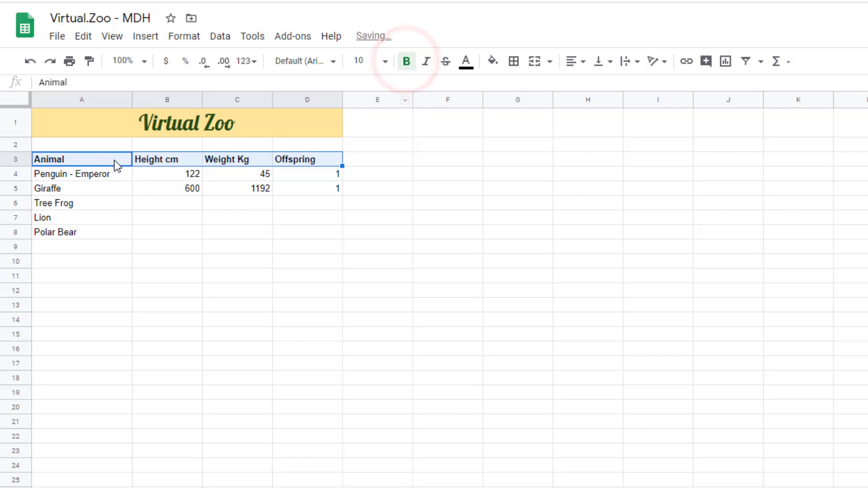
left_click(572, 61)
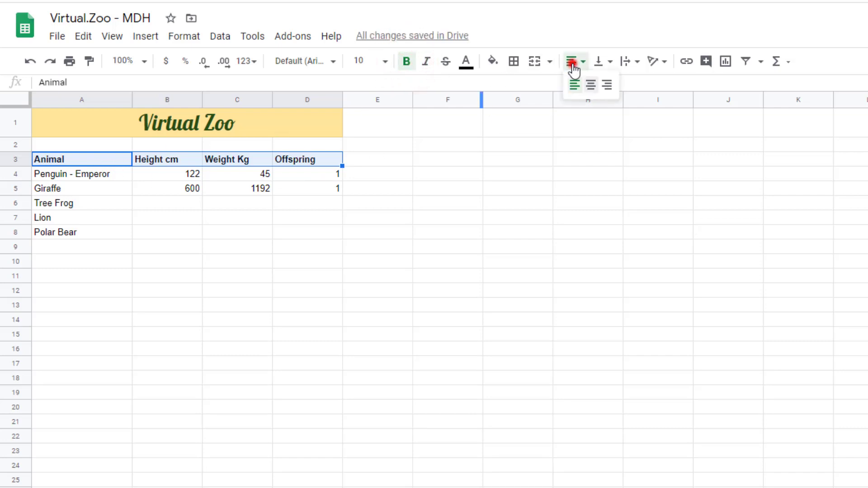
left_click(592, 87)
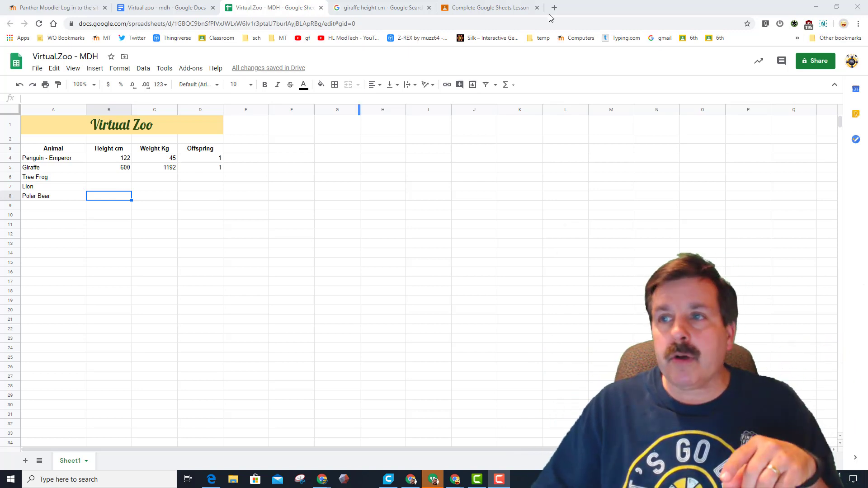
Take a Nimbus selected-area screenshot of the Virtual Zoo table and save the PNG to Downloads.
left_click(823, 23)
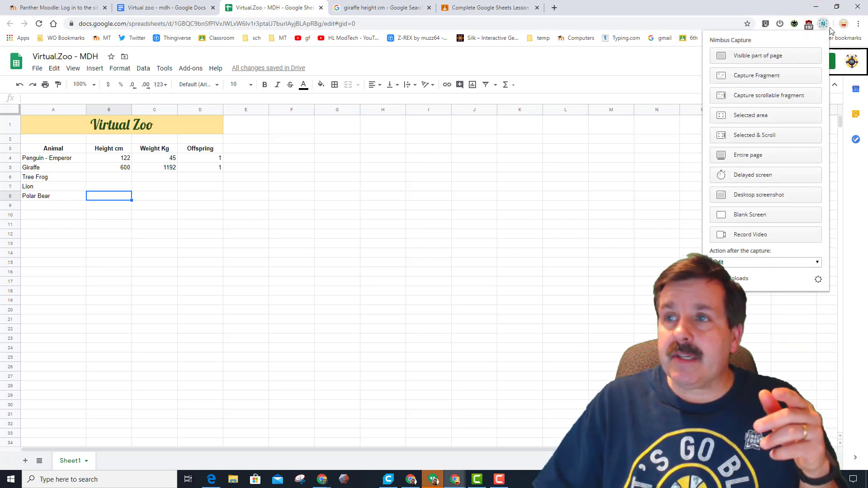
left_click(741, 115)
mouse_move(250, 229)
left_mouse_down()
mouse_move(18, 88)
mouse_move(1, 48)
mouse_move(28, 83)
mouse_move(2, 52)
left_mouse_up()
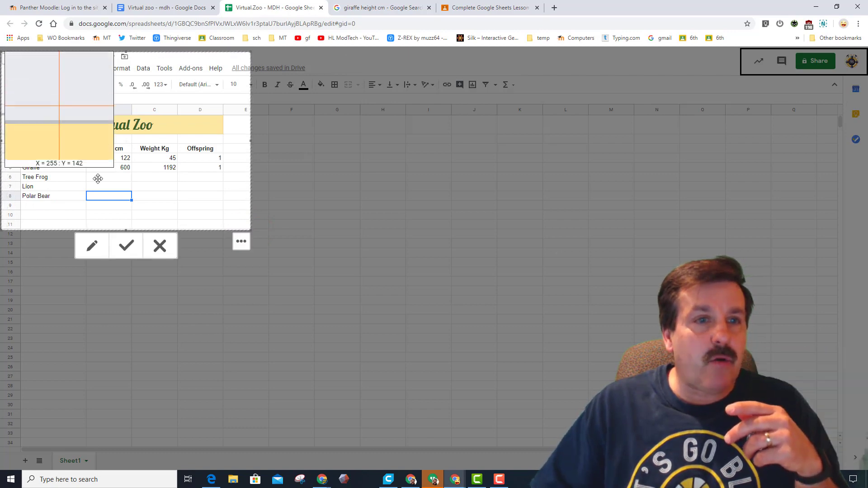
left_click(127, 249)
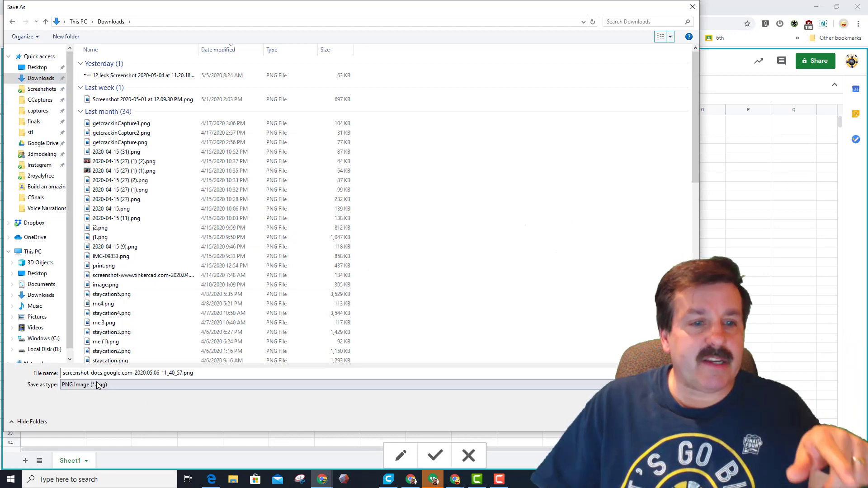
key("Return")
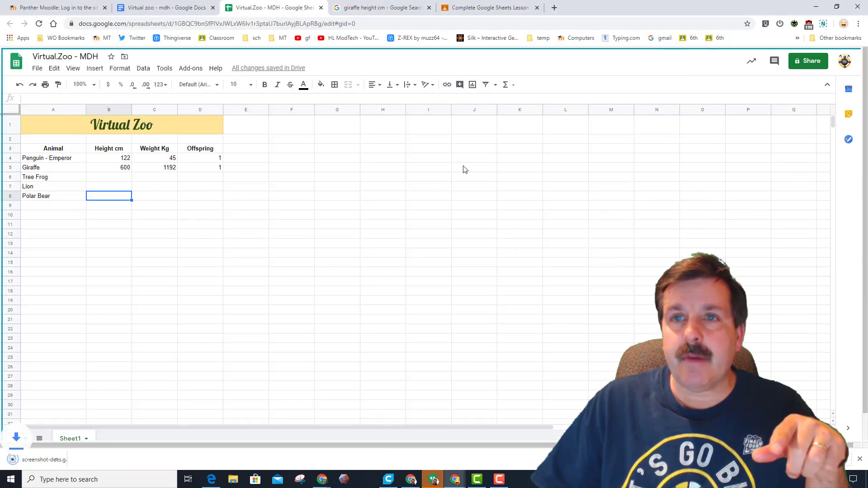
Upload the screenshot PNG from Downloads as a file attachment on the Classroom assignment.
left_click(472, 8)
left_click(618, 120)
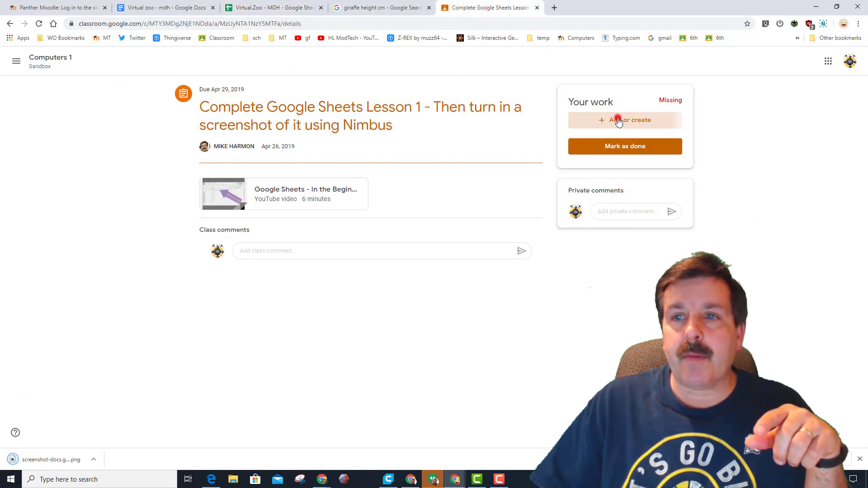
left_click(598, 171)
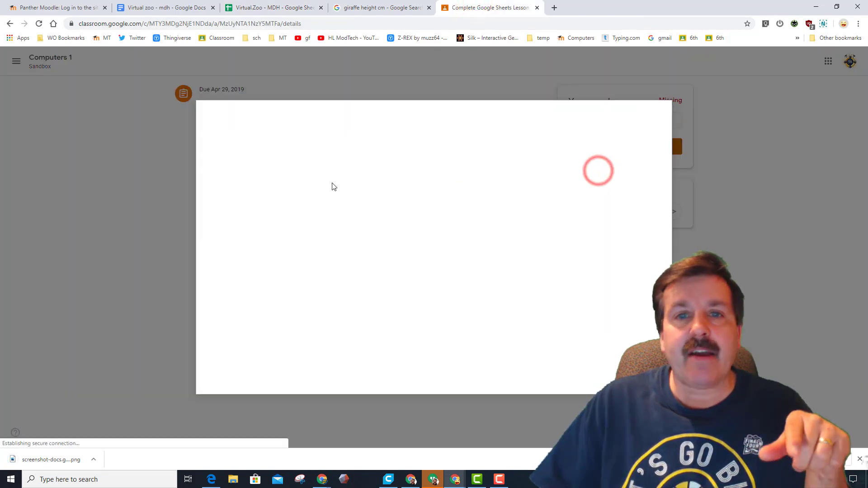
left_click(437, 257)
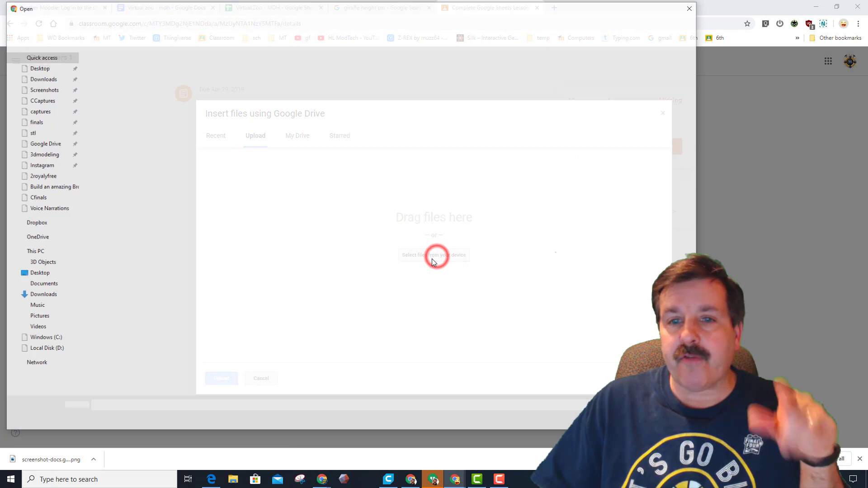
left_click(41, 77)
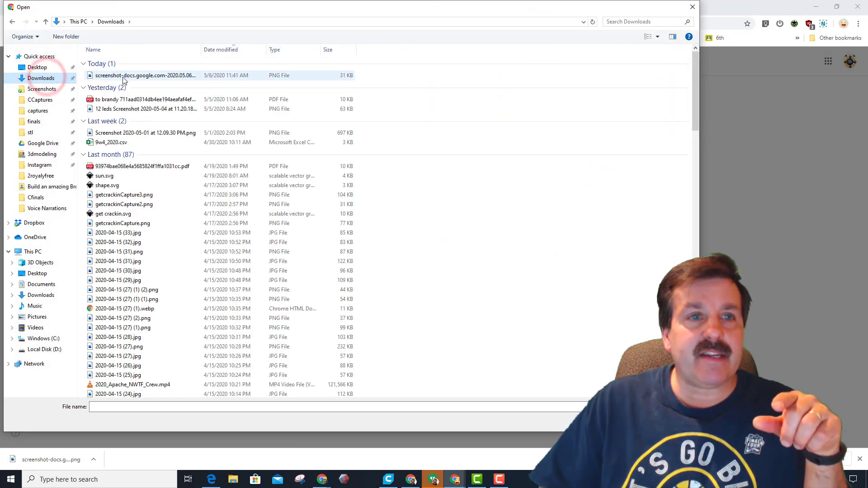
double_click(151, 77)
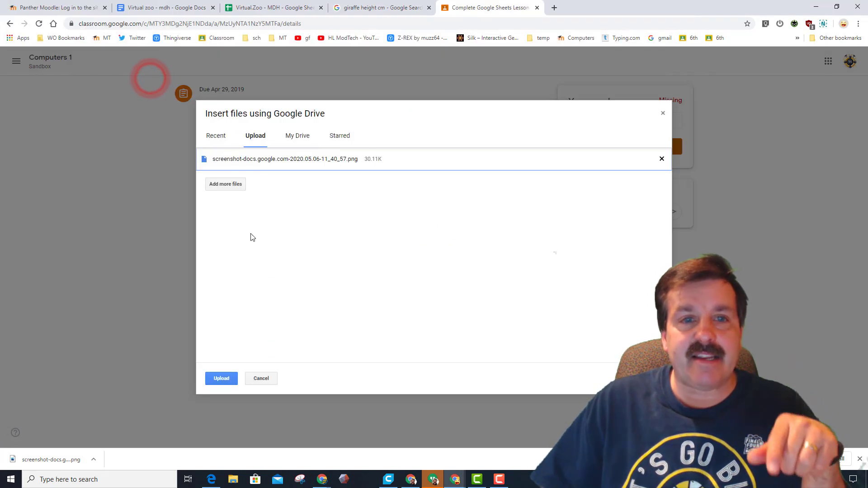
left_click(217, 381)
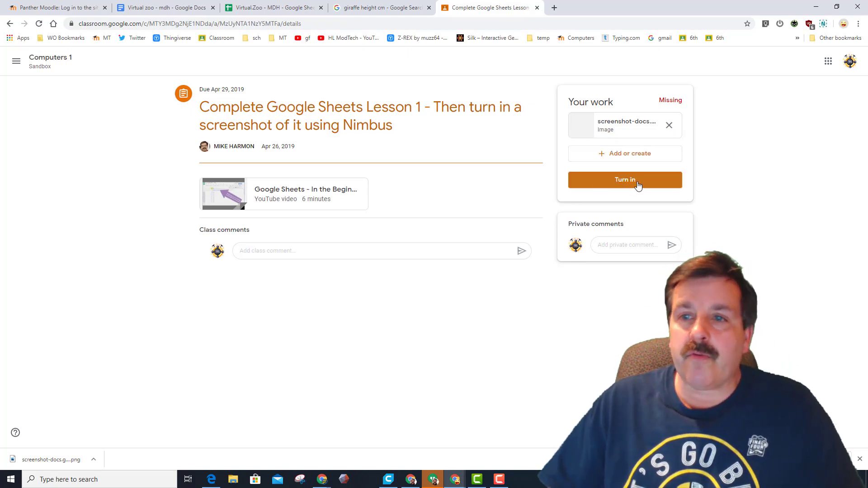
Turn in the Complete Google Sheets Lesson 1 assignment and return to the Virtual.Zoo spreadsheet.
left_click(637, 186)
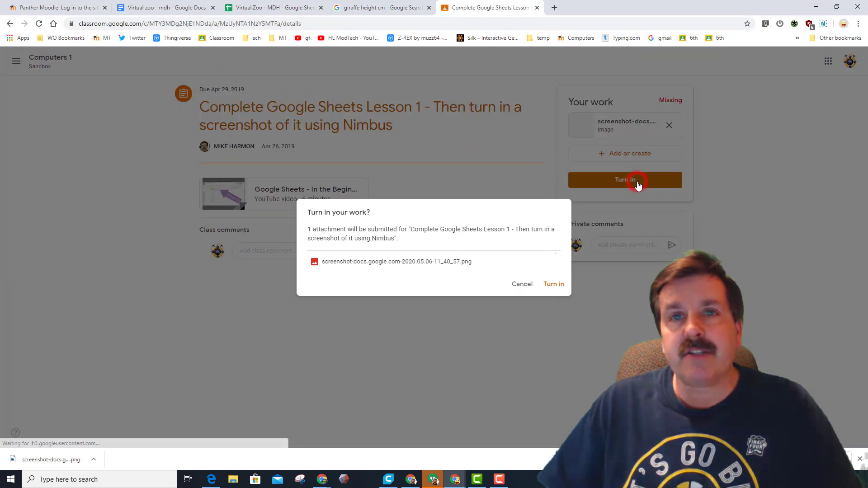
left_click(555, 284)
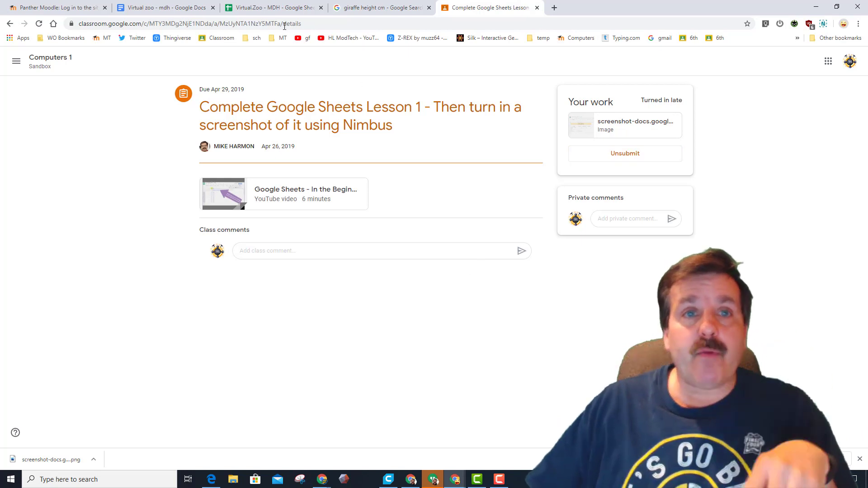
left_click(289, 8)
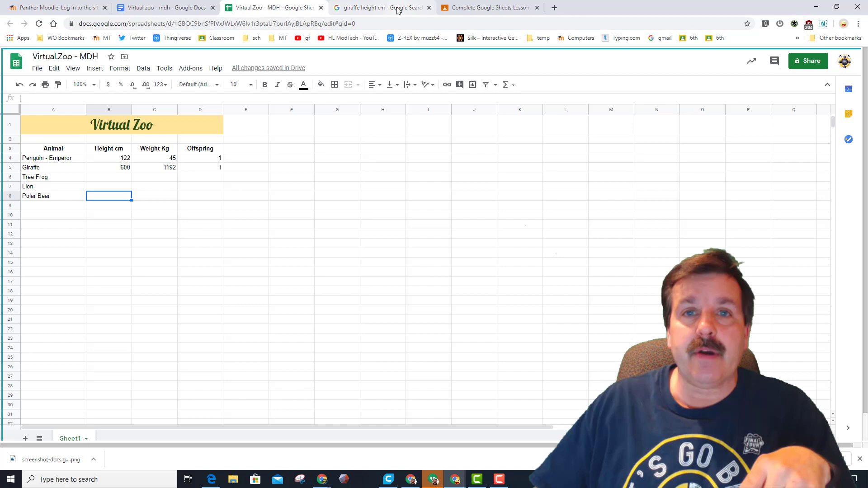
left_click(473, 8)
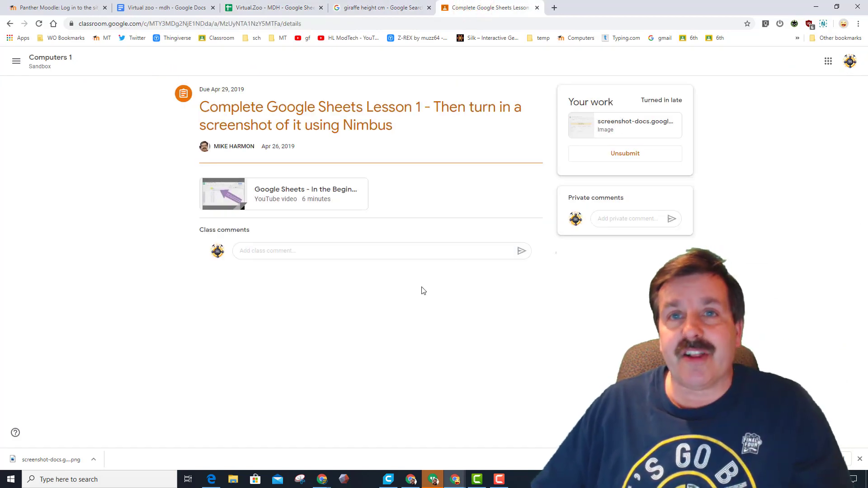
key("ctrl+3")
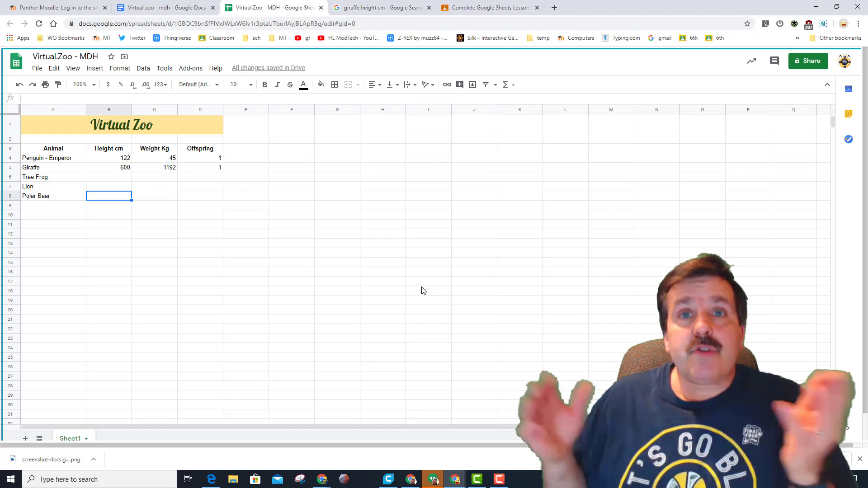